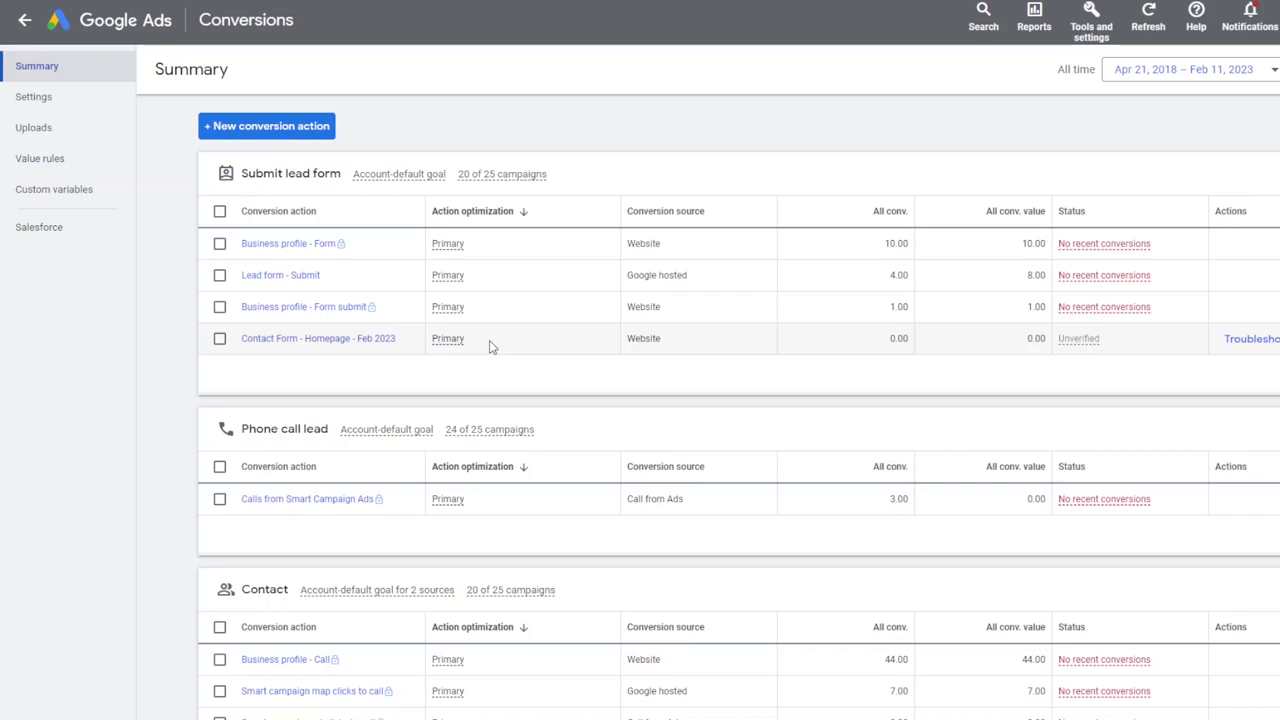
Start a new Google Ads conversion action that tracks conversions on a website
{"action": "left_click", "coordinate": [287, 130]}
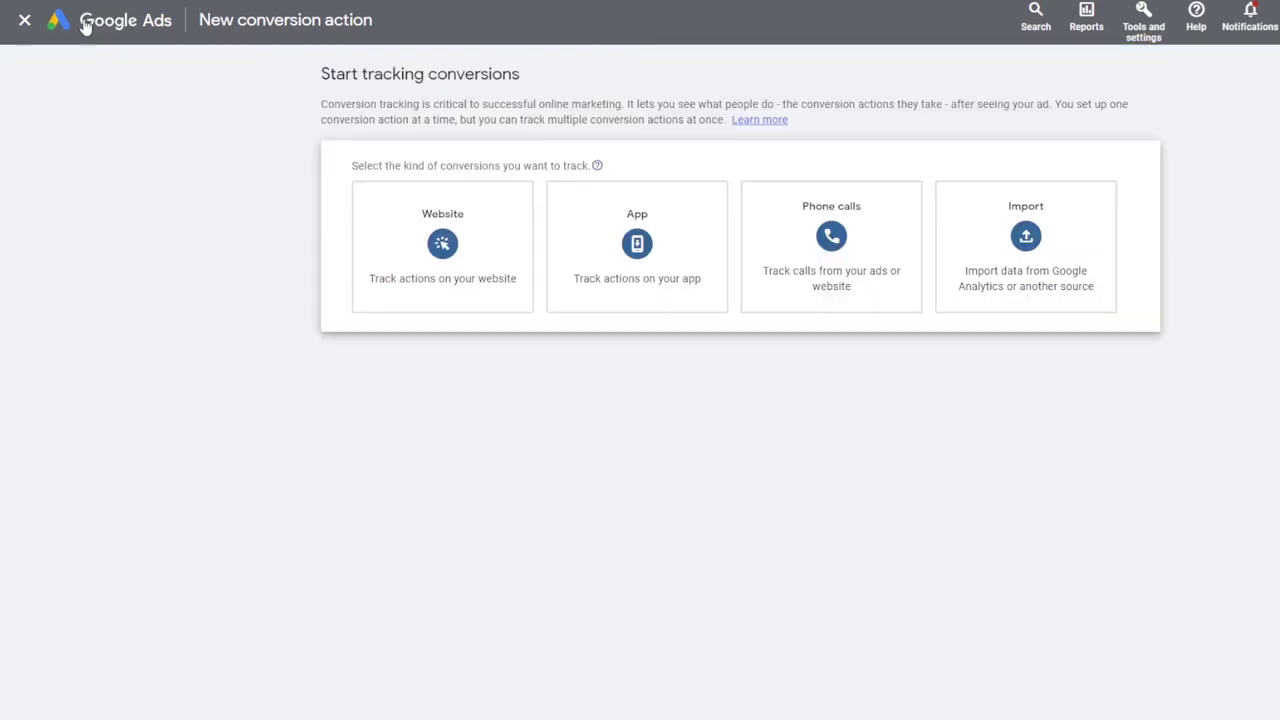
{"action": "left_click", "coordinate": [451, 232]}
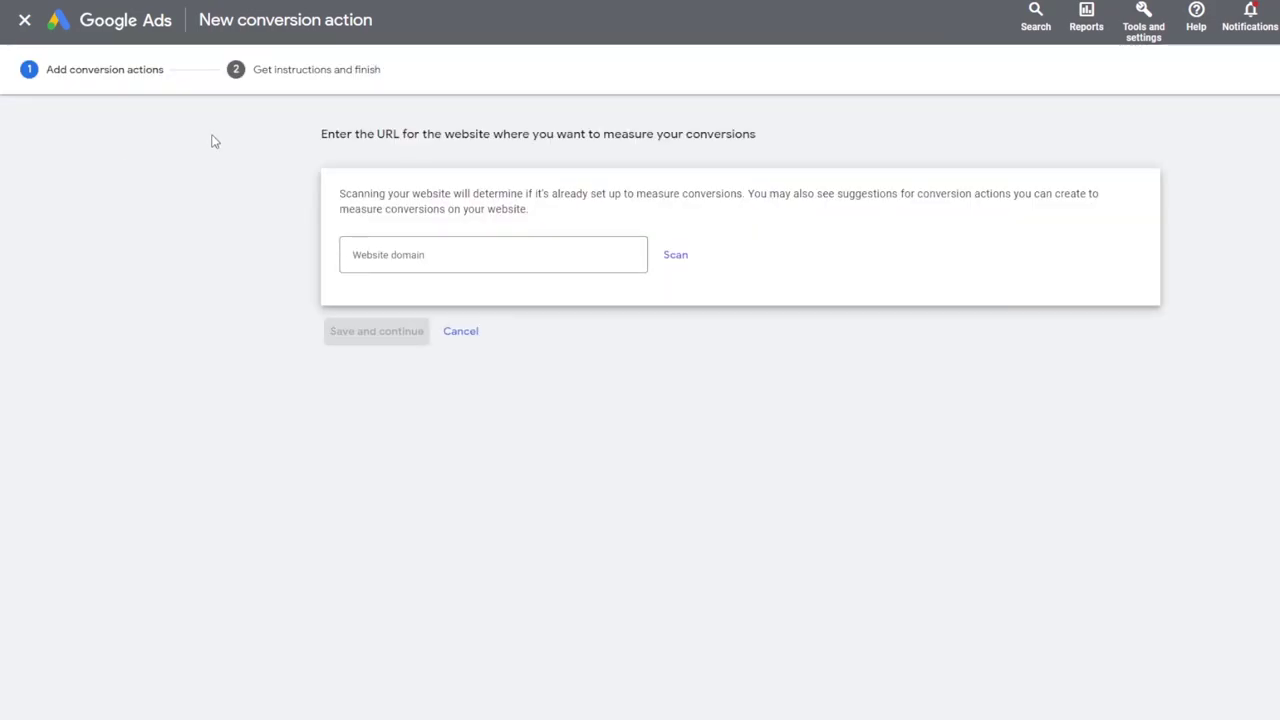
{"action": "left_click", "coordinate": [405, 255]}
{"action": "type", "text": "https://glassma.us"}
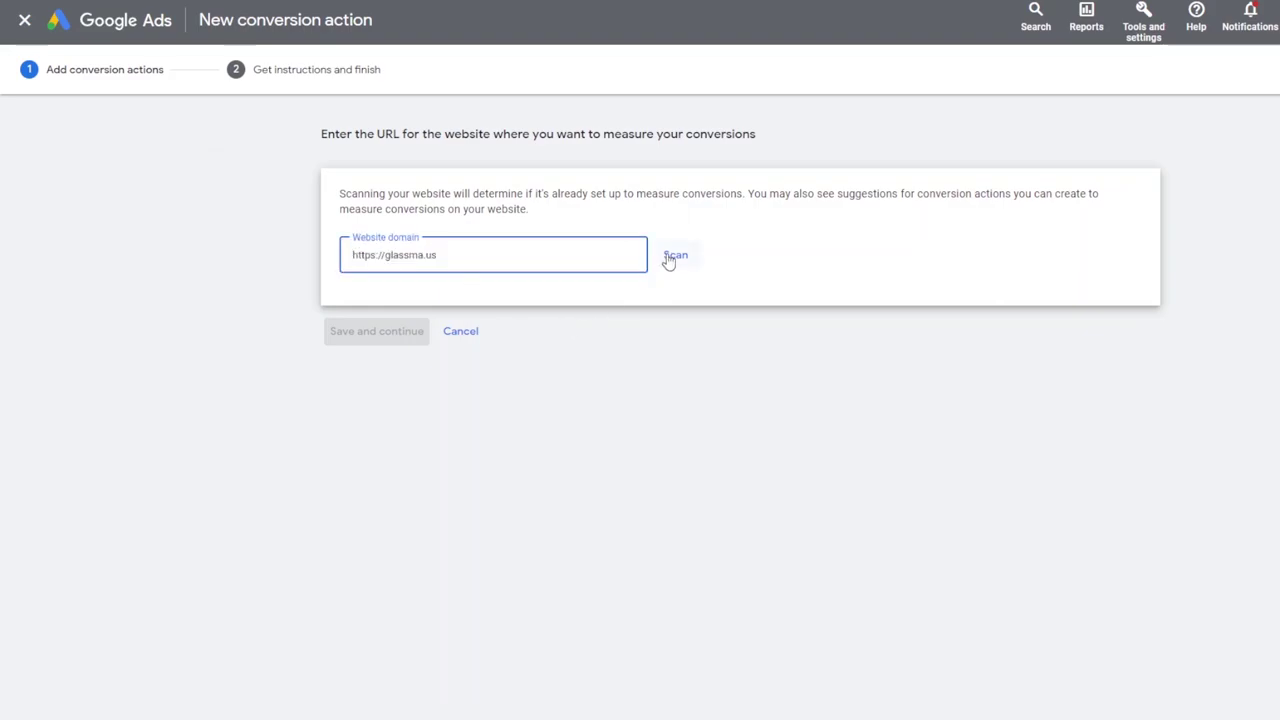
{"action": "left_click", "coordinate": [672, 256]}
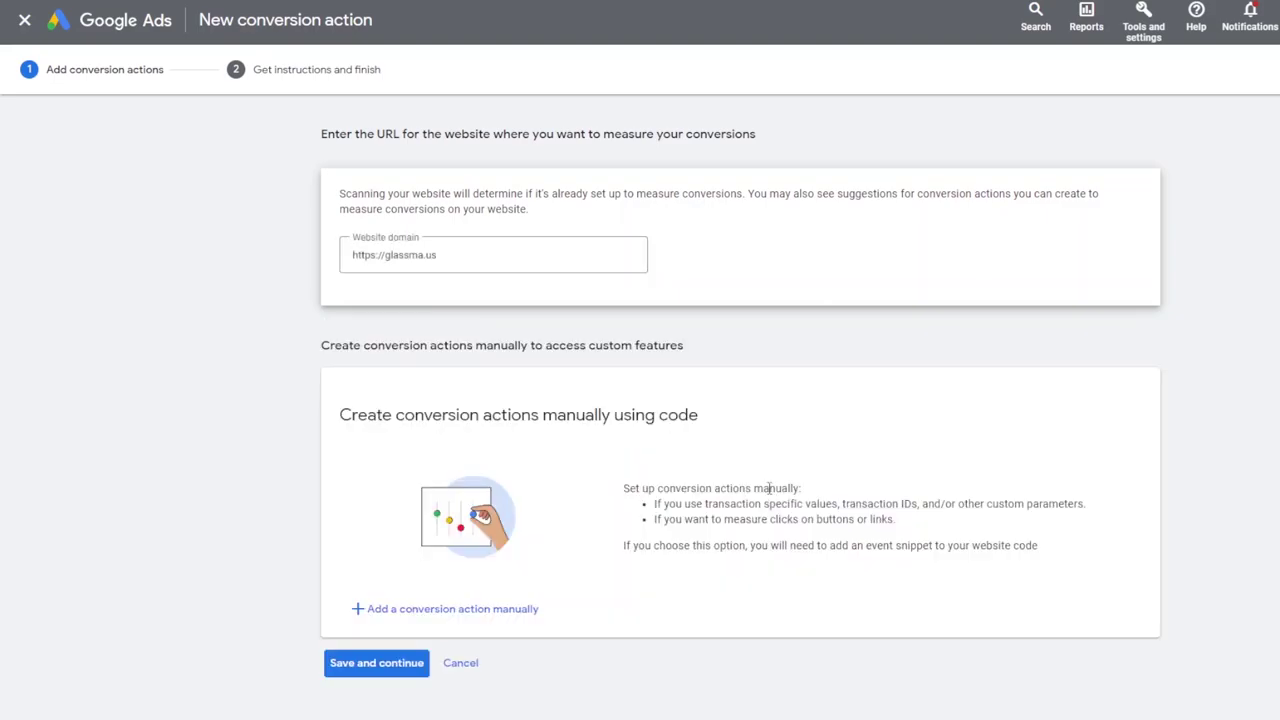
{"action": "left_click", "coordinate": [501, 618]}
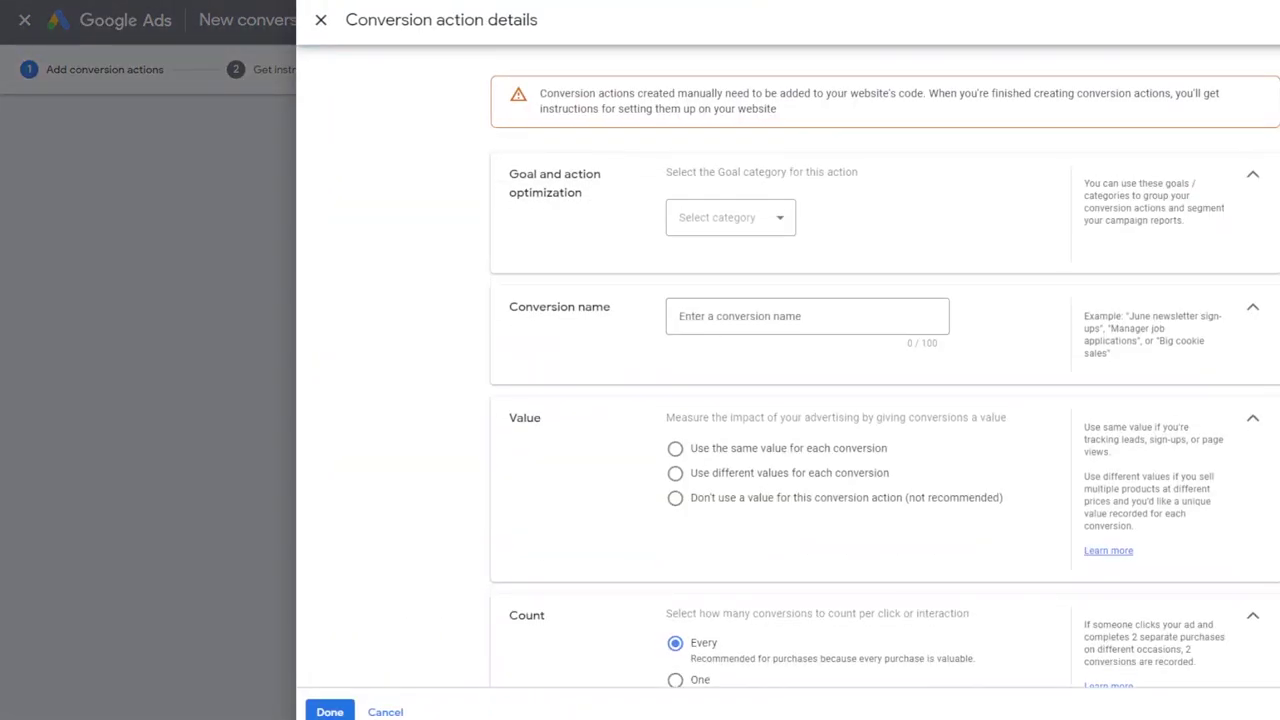
Give the conversion action goal Book appointment, name 'Phone Call Click - Feb 2023', and no value
{"action": "left_click", "coordinate": [737, 221]}
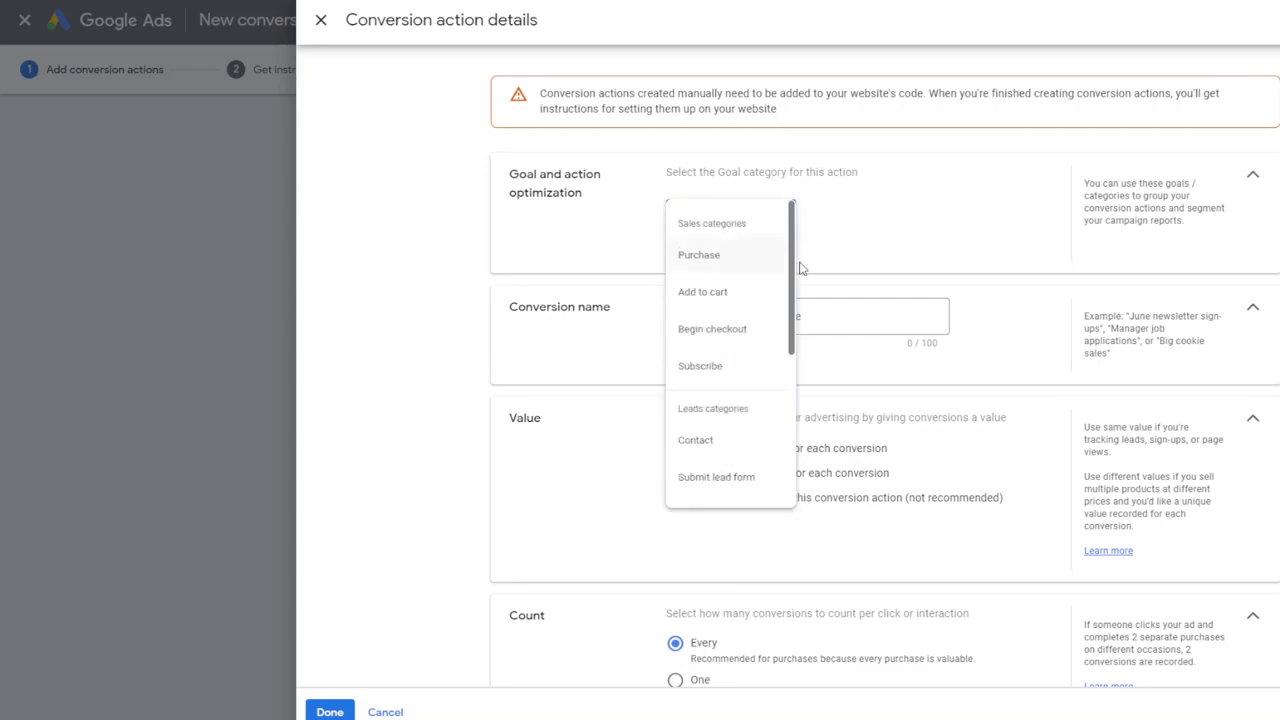
{"action": "left_click_drag", "start_coordinate": [790, 265], "coordinate": [749, 351]}
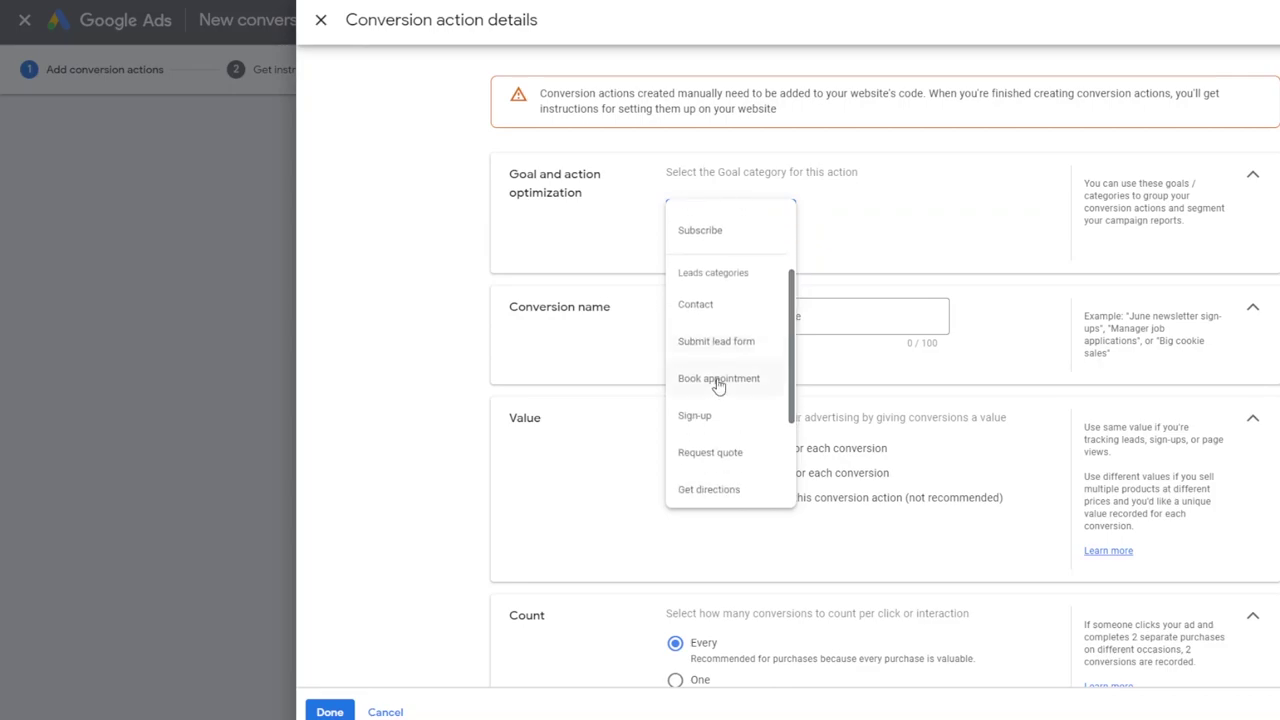
{"action": "left_click", "coordinate": [720, 378]}
{"action": "left_click", "coordinate": [741, 368]}
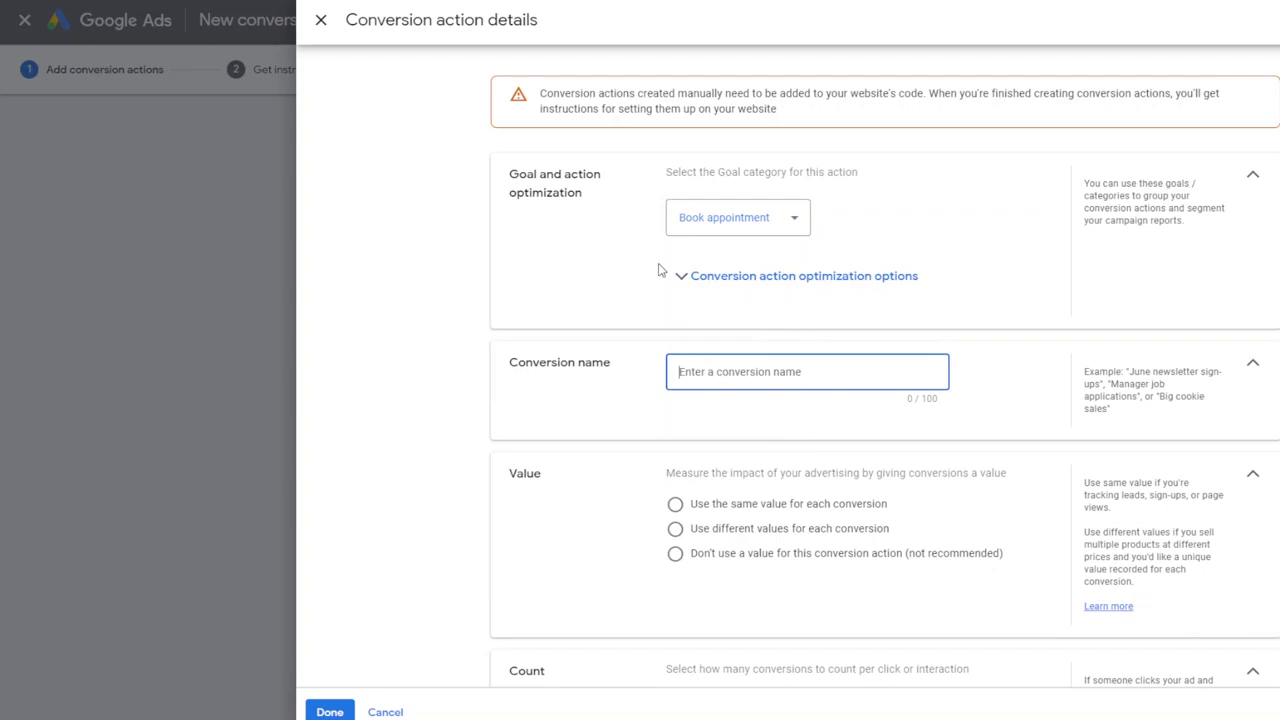
{"action": "type", "text": "Phone Call Click - Feb 2023"}
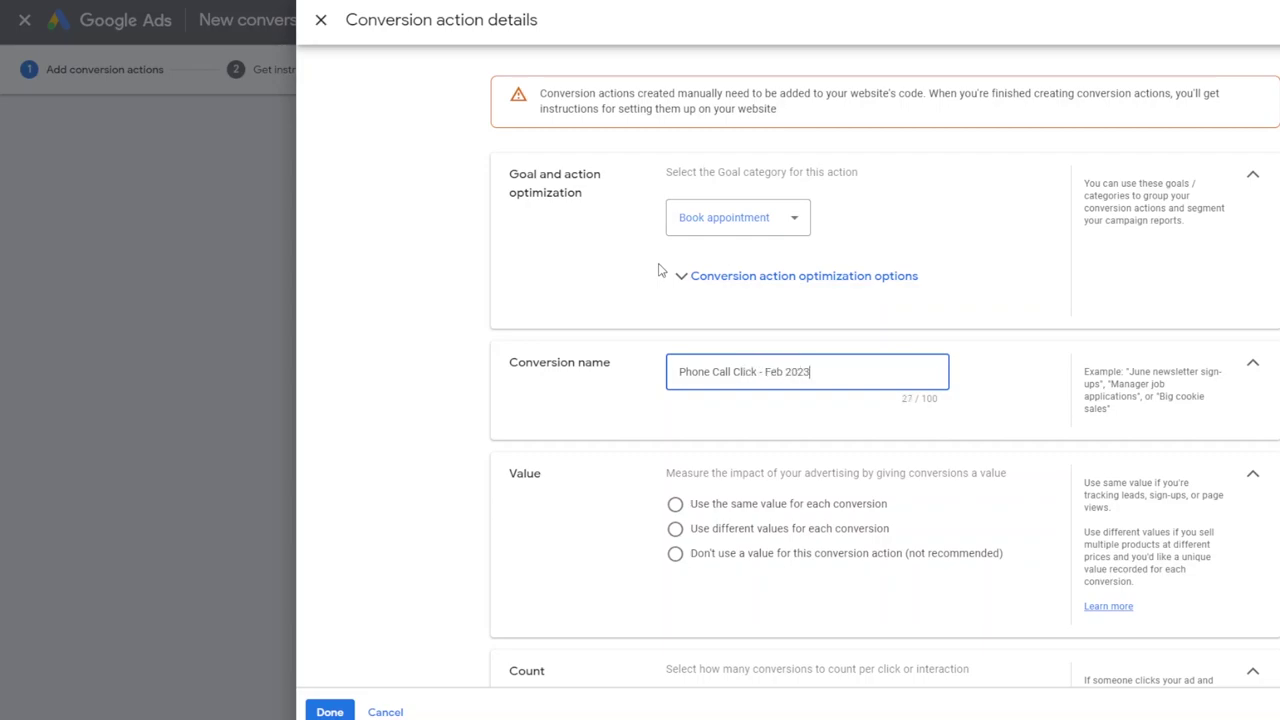
{"action": "left_click", "coordinate": [675, 556]}
Set the conversion action to count One conversion per click
{"action": "scroll", "coordinate": [610, 560], "scroll_direction": "down", "scroll_amount": 1}
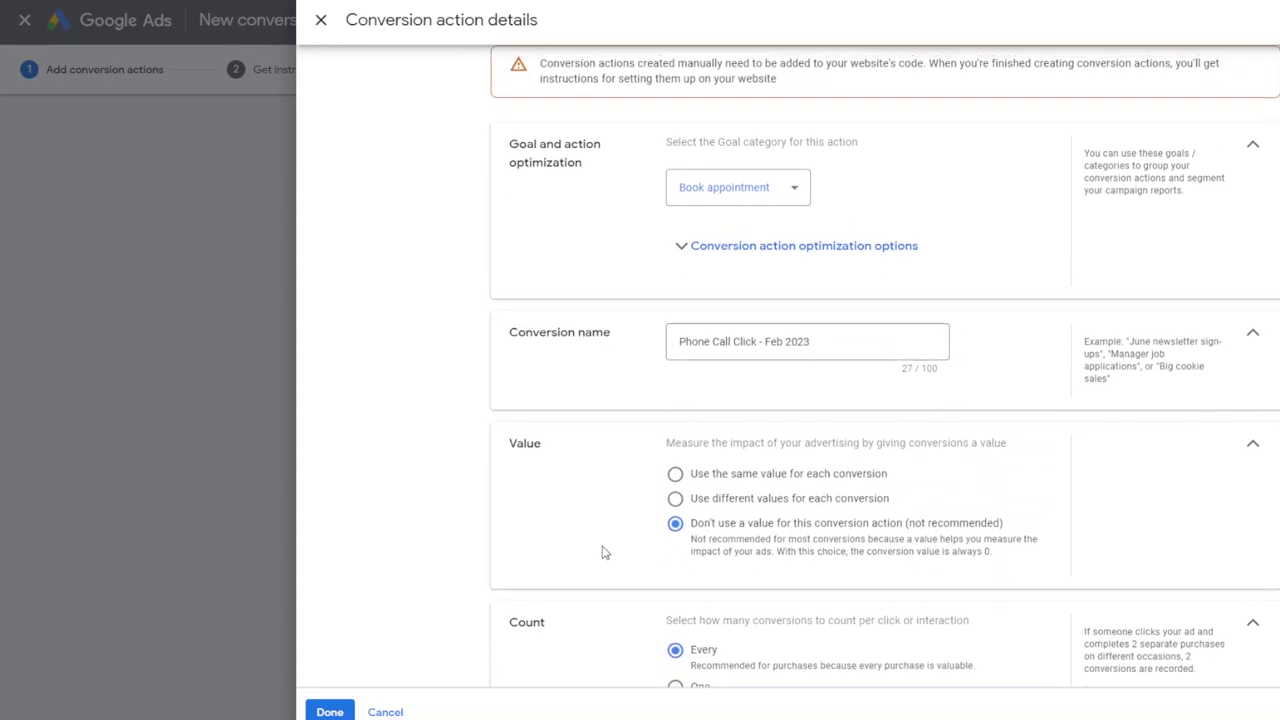
{"action": "scroll", "coordinate": [677, 609], "scroll_direction": "down", "scroll_amount": 1}
{"action": "left_click", "coordinate": [676, 564]}
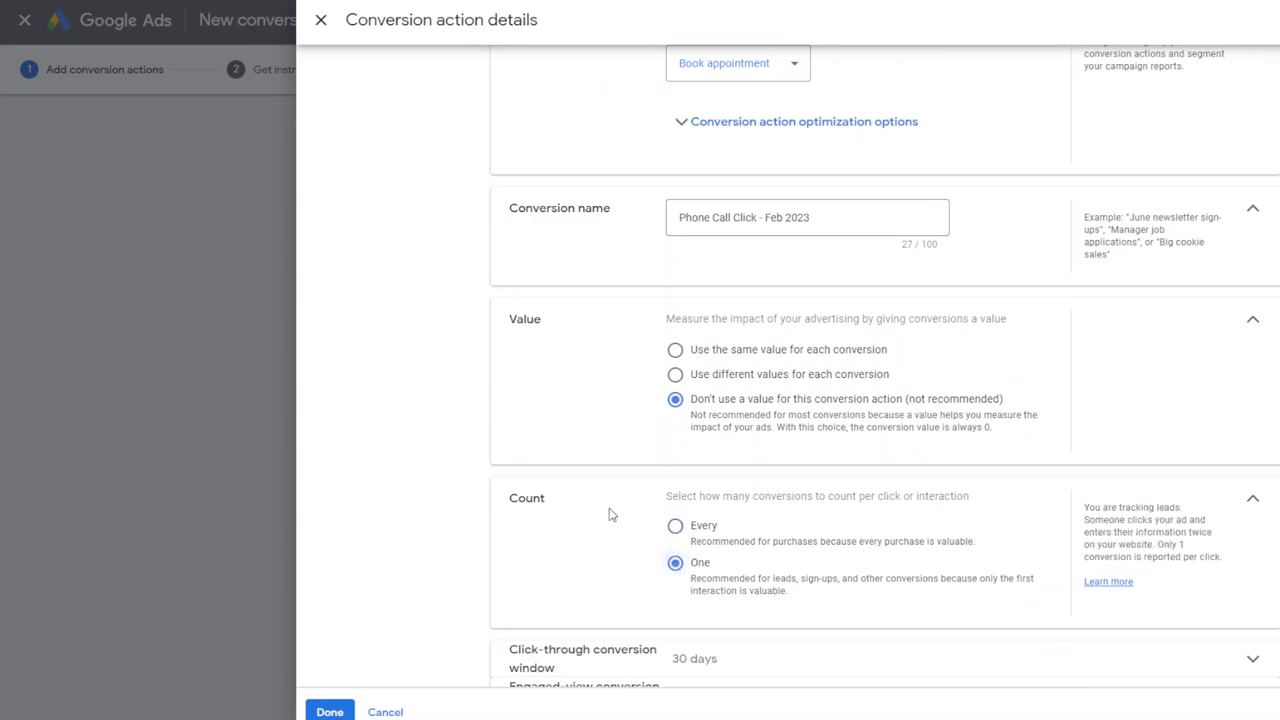
{"action": "scroll", "coordinate": [611, 510], "scroll_direction": "down", "scroll_amount": 1}
{"action": "scroll", "coordinate": [611, 506], "scroll_direction": "up", "scroll_amount": 2}
{"action": "scroll", "coordinate": [611, 506], "scroll_direction": "down", "scroll_amount": 4}
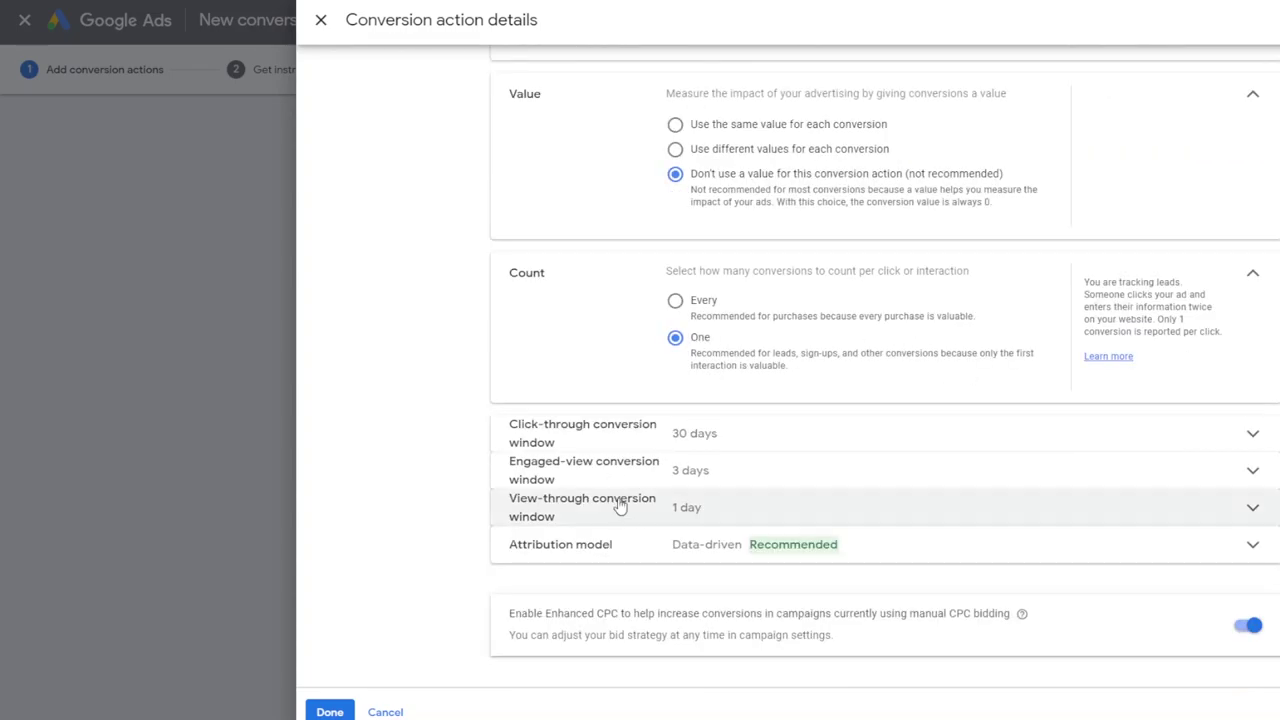
Use Last click attribution, turn Enhanced CPC off, and finish the conversion action details
{"action": "left_click", "coordinate": [946, 558]}
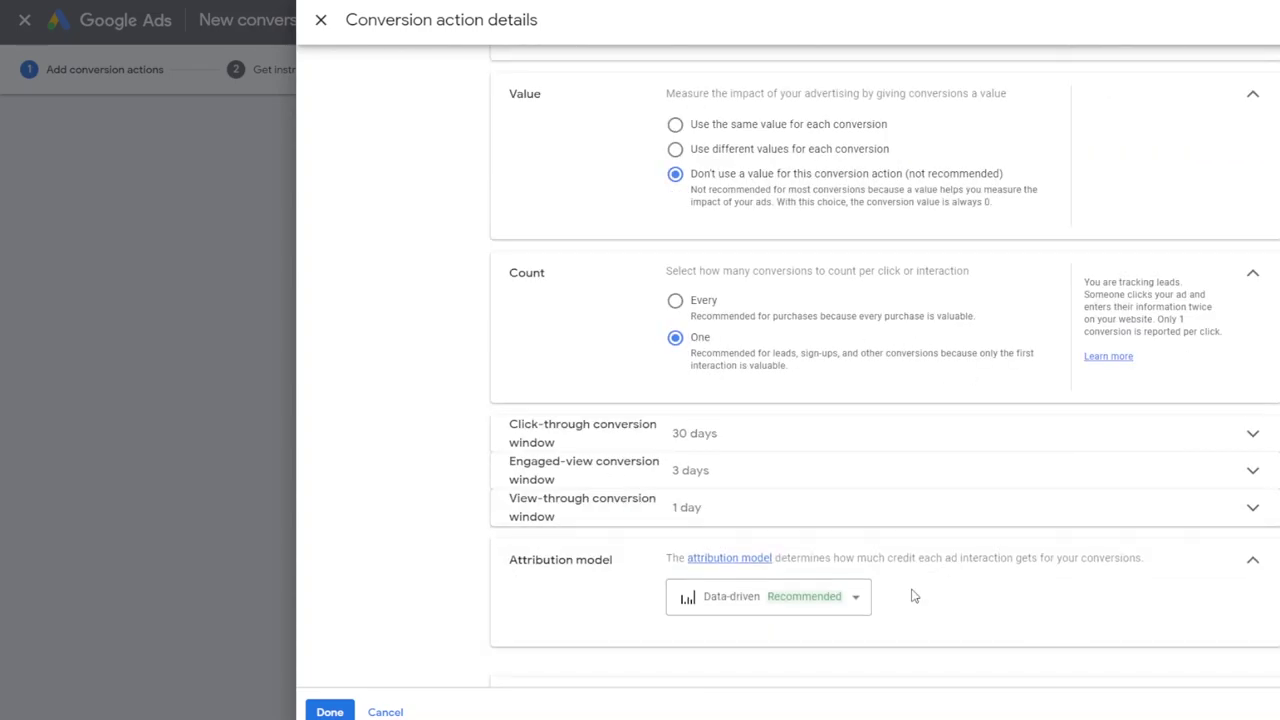
{"action": "left_click", "coordinate": [838, 605]}
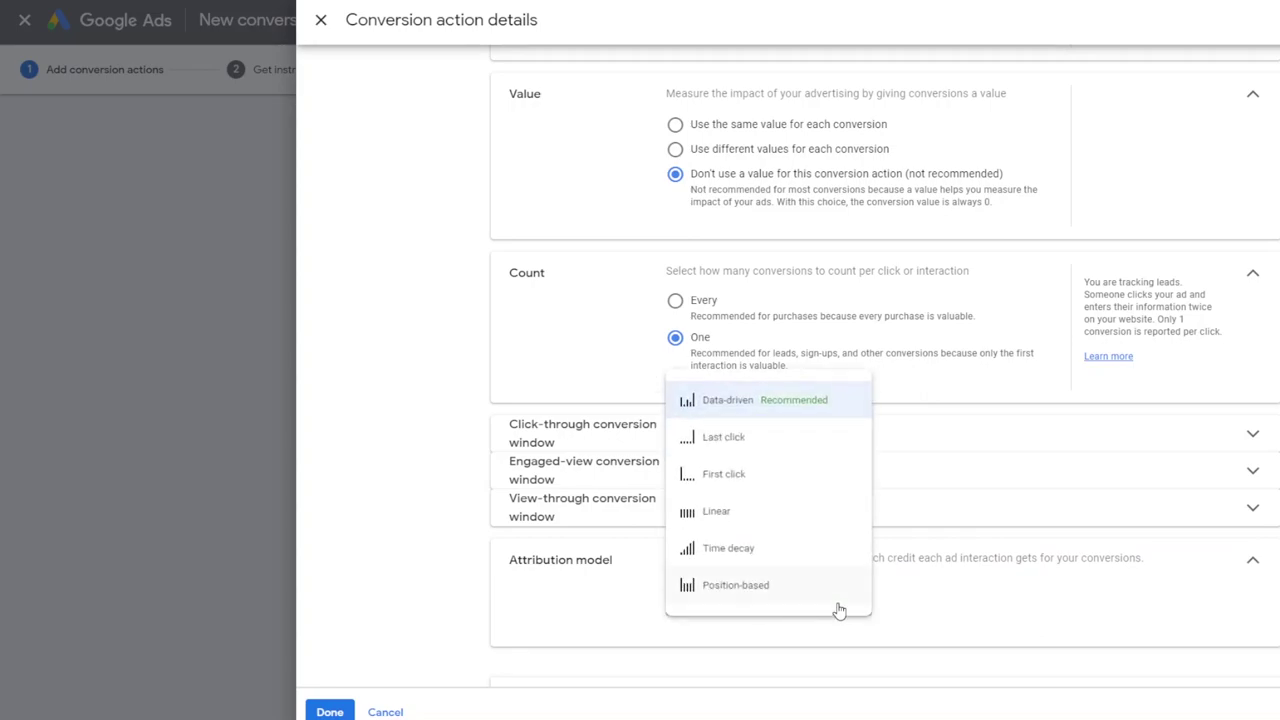
{"action": "left_click", "coordinate": [743, 450]}
{"action": "scroll", "coordinate": [1095, 535], "scroll_direction": "down", "scroll_amount": 3}
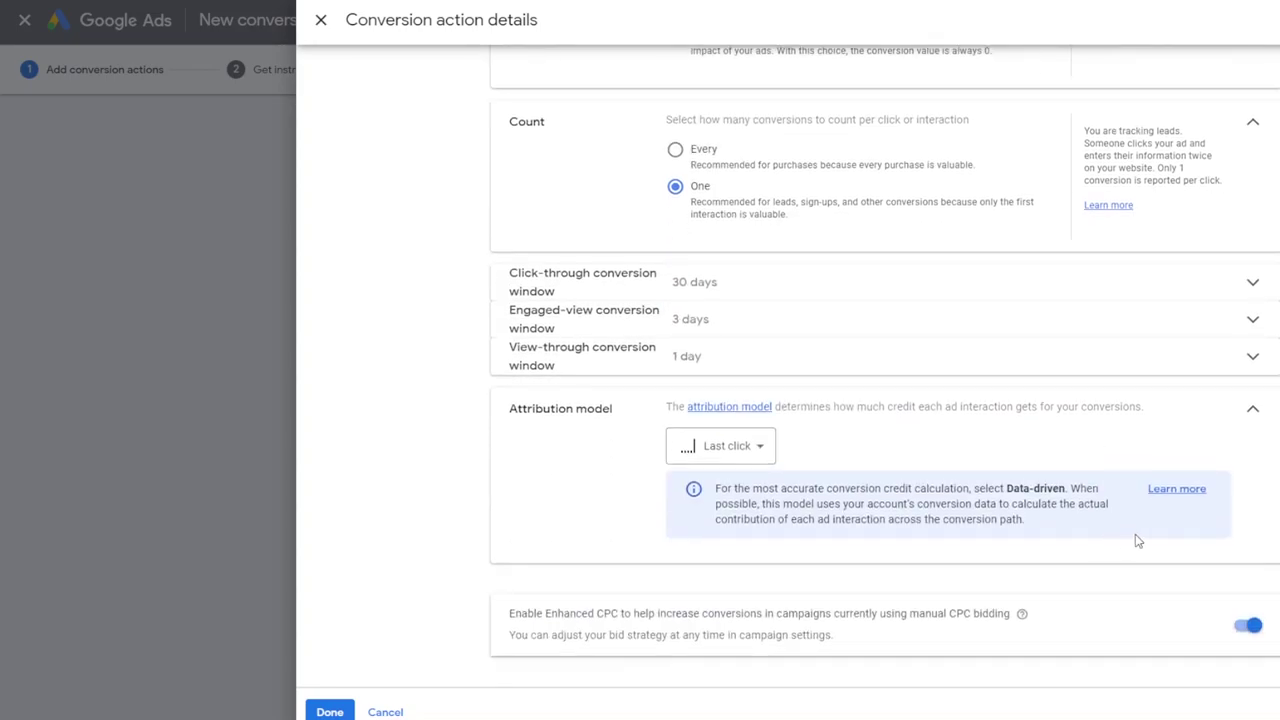
{"action": "left_click", "coordinate": [759, 450]}
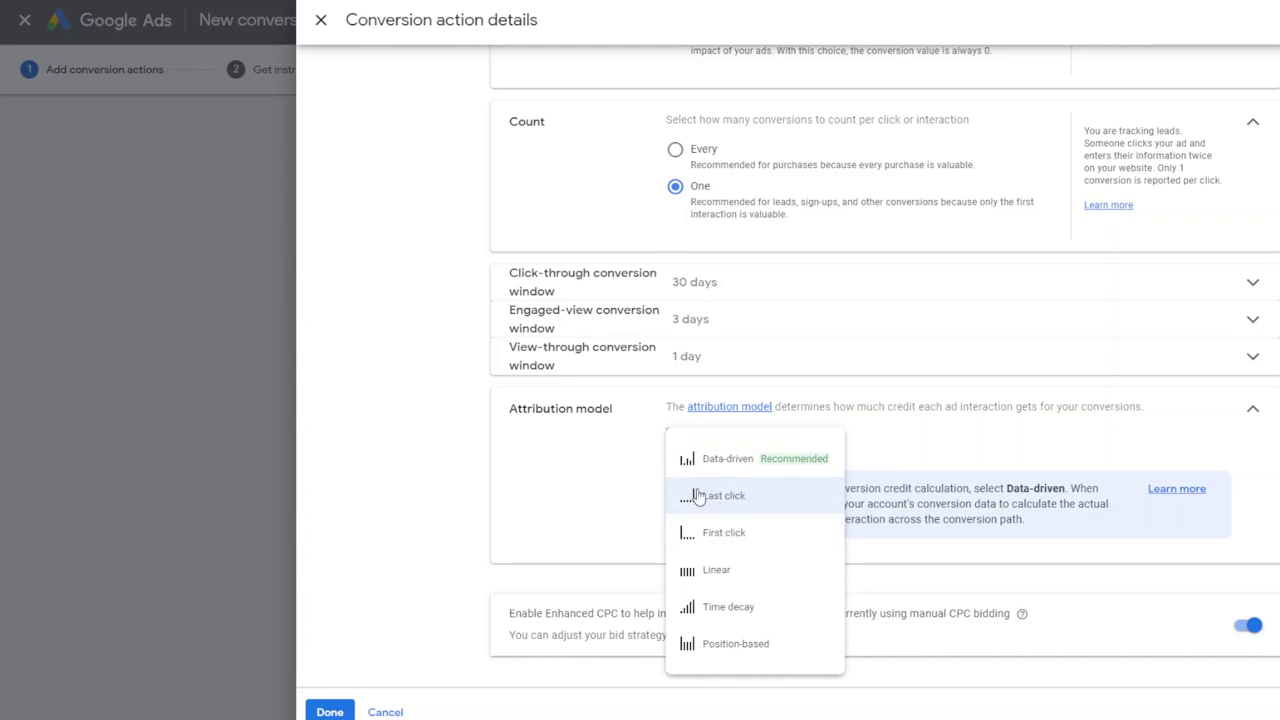
{"action": "key", "text": "Escape"}
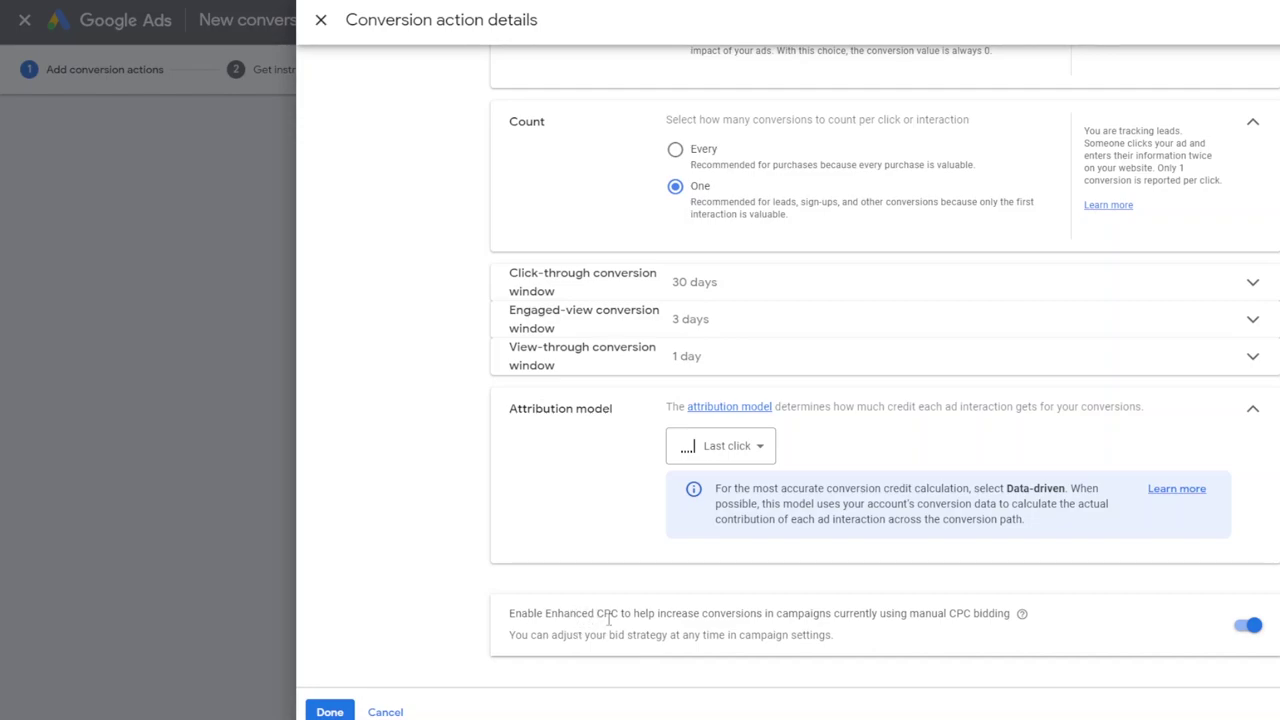
{"action": "left_click", "coordinate": [1243, 630]}
{"action": "left_click", "coordinate": [331, 714]}
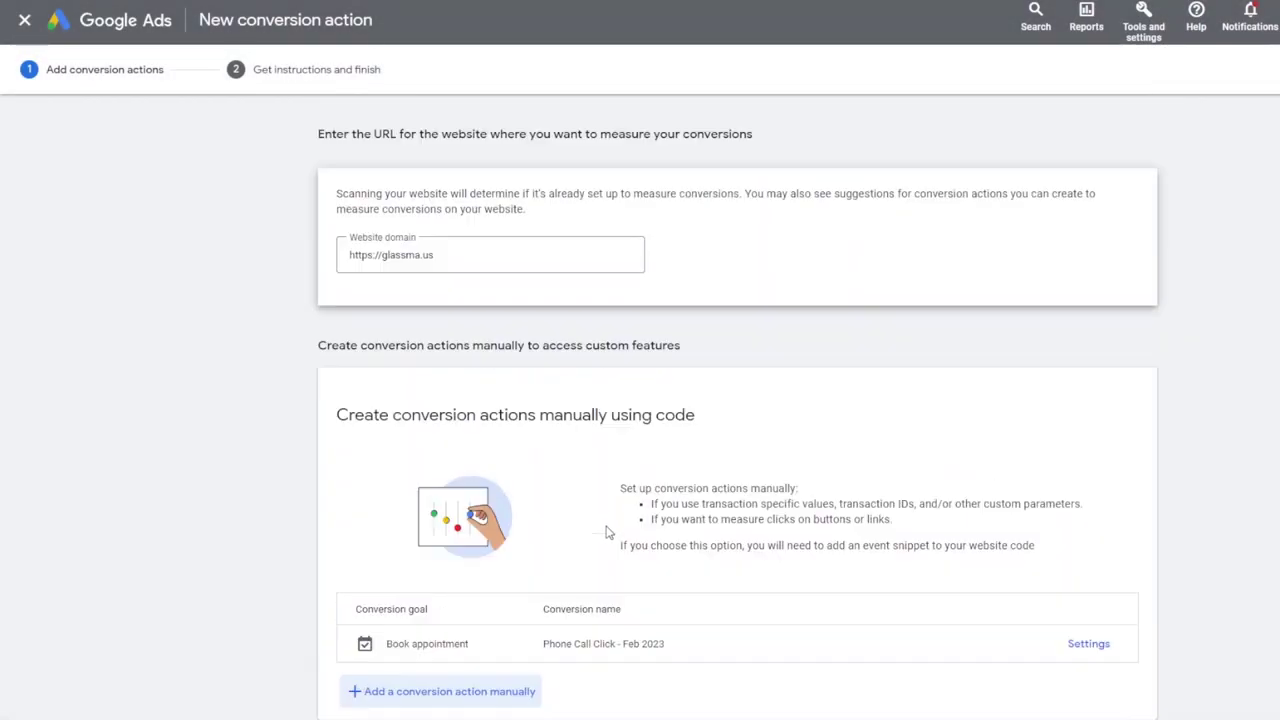
Save the conversion action and reveal its Tag Manager conversion ID and label
{"action": "scroll", "coordinate": [606, 531], "scroll_direction": "down", "scroll_amount": 1}
{"action": "left_click", "coordinate": [370, 698]}
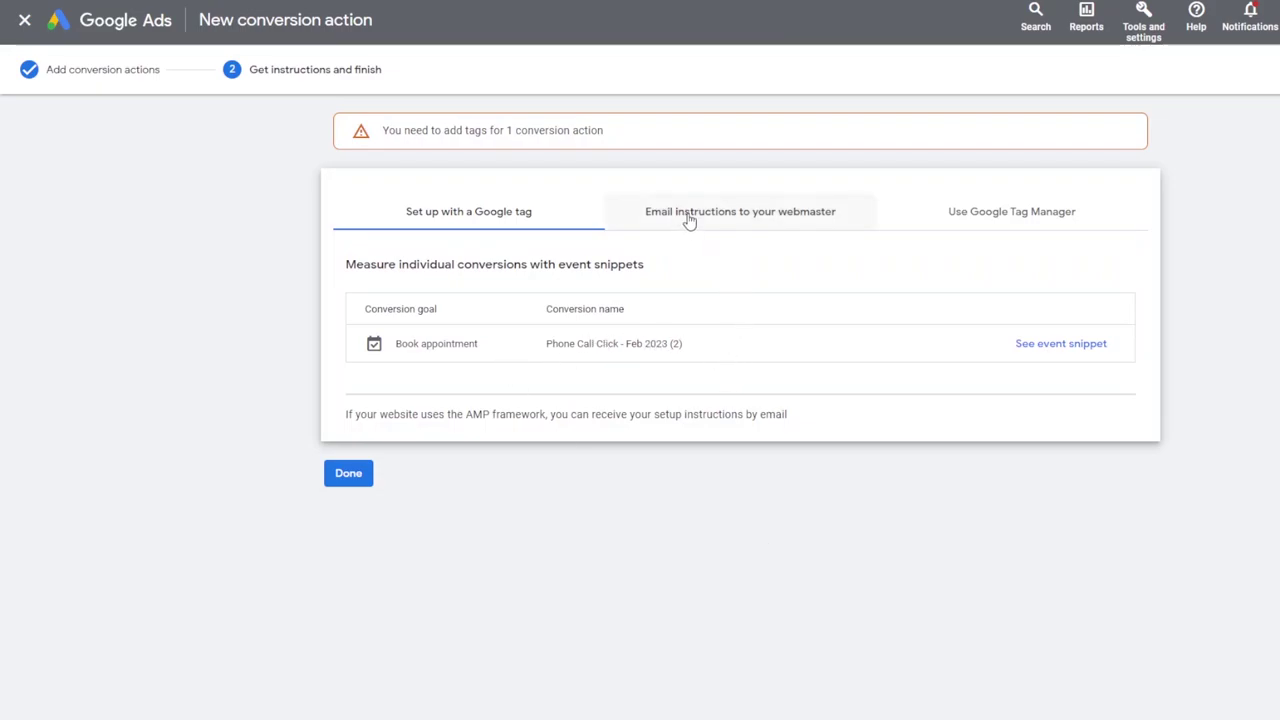
{"action": "left_click", "coordinate": [960, 218]}
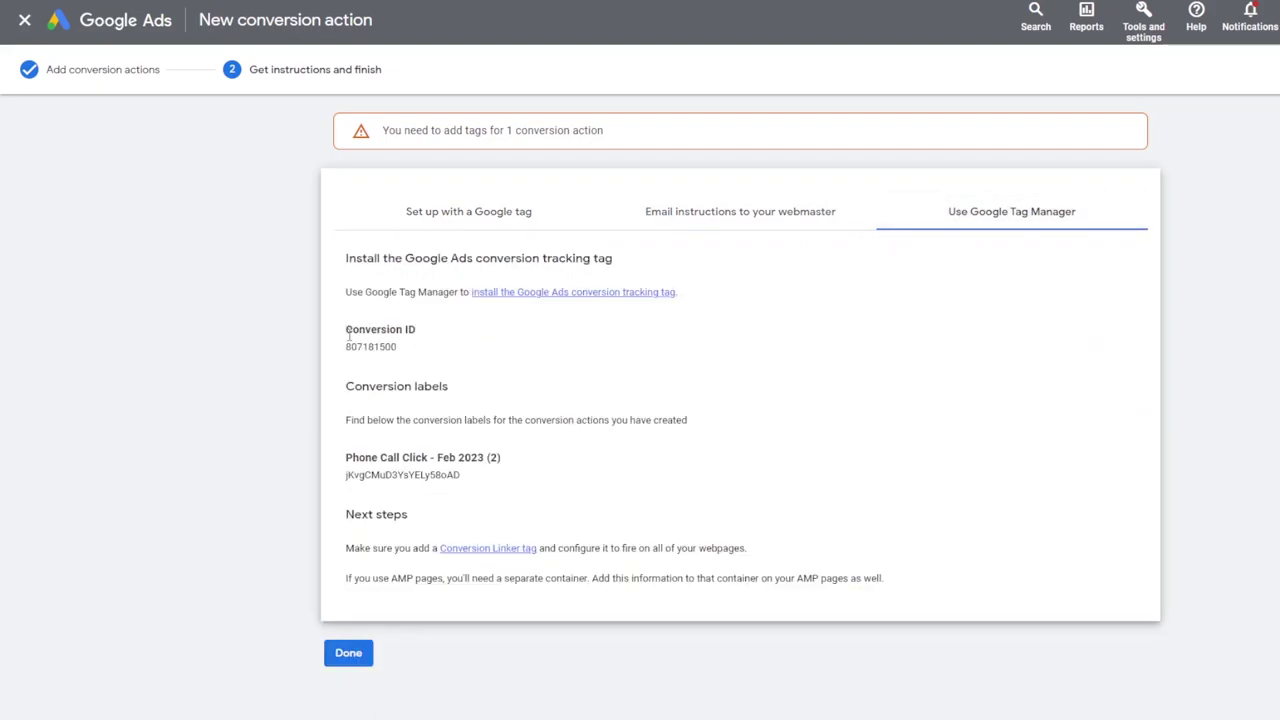
{"action": "left_click_drag", "start_coordinate": [345, 329], "coordinate": [395, 350]}
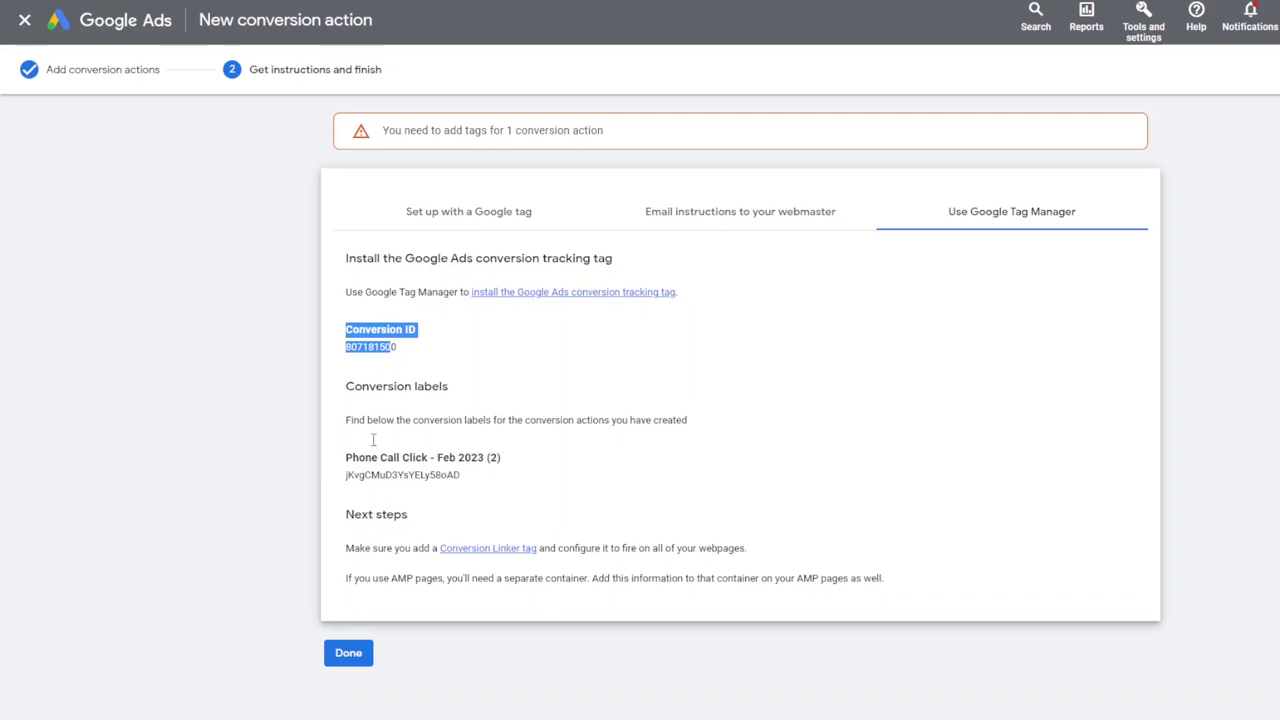
{"action": "left_click", "coordinate": [343, 460]}
{"action": "left_click_drag", "start_coordinate": [355, 387], "coordinate": [475, 410]}
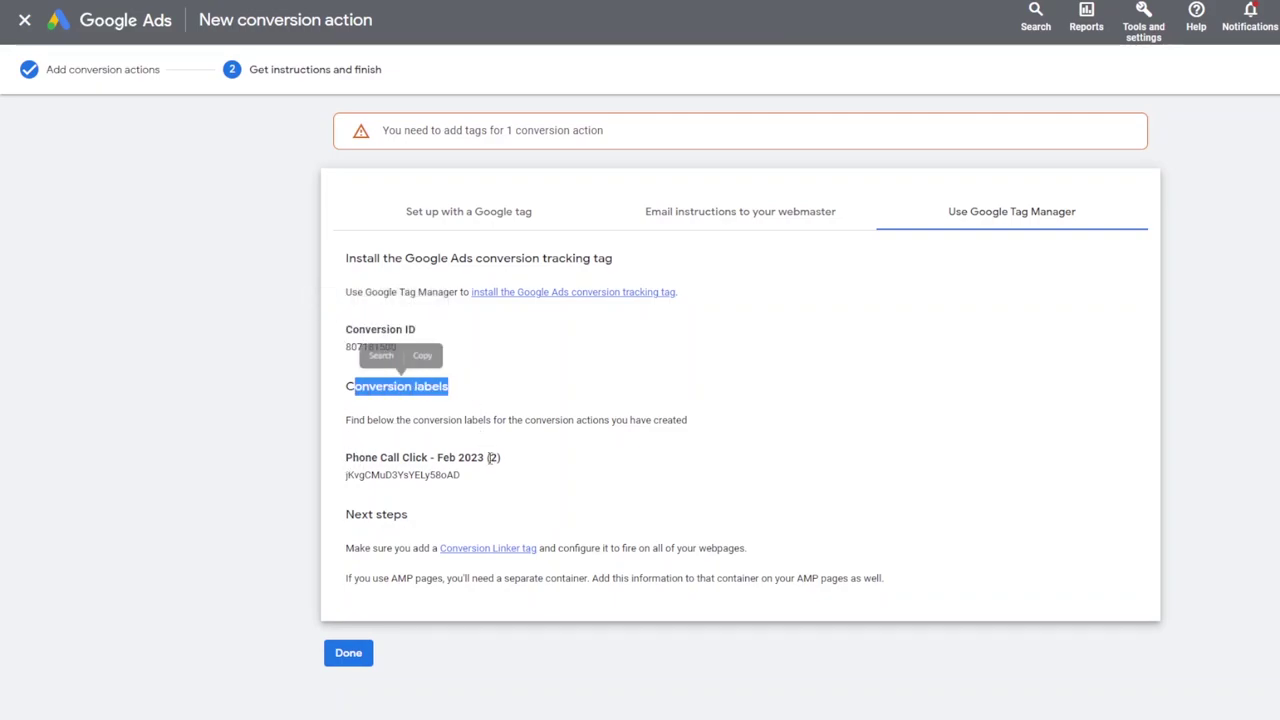
{"action": "left_click_drag", "start_coordinate": [458, 477], "coordinate": [360, 480]}
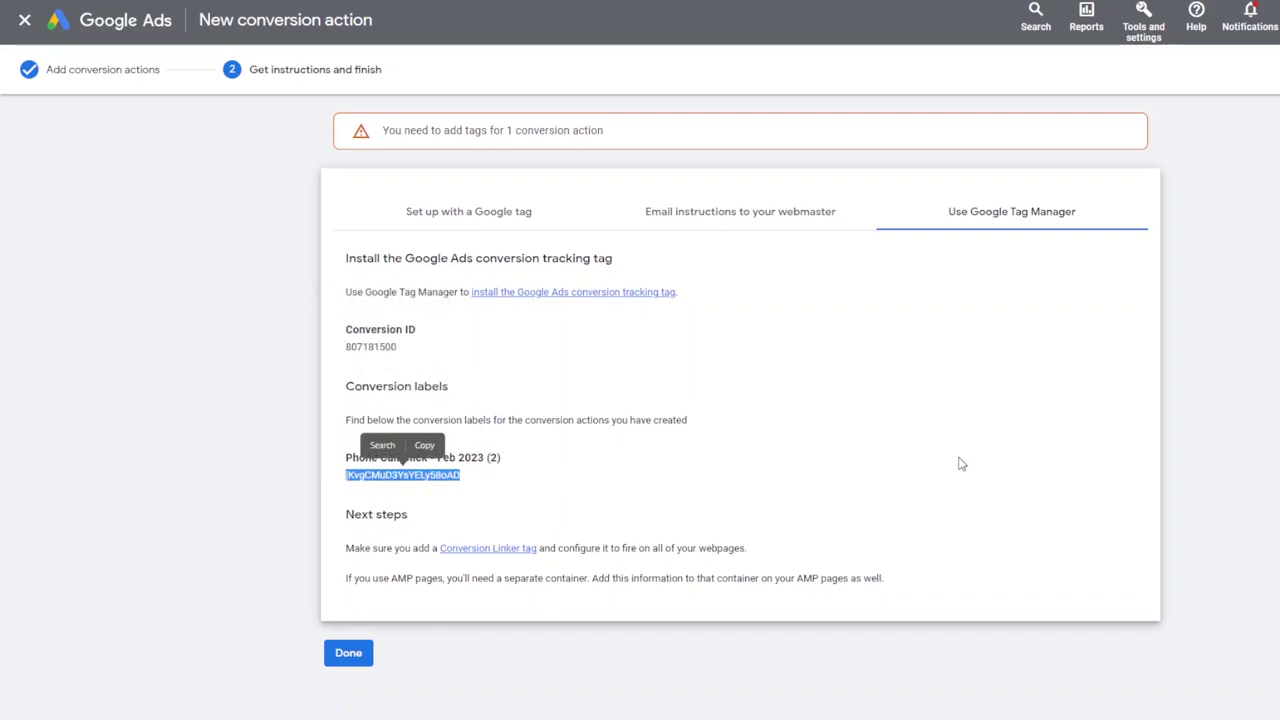
{"action": "left_click", "coordinate": [1105, 424]}
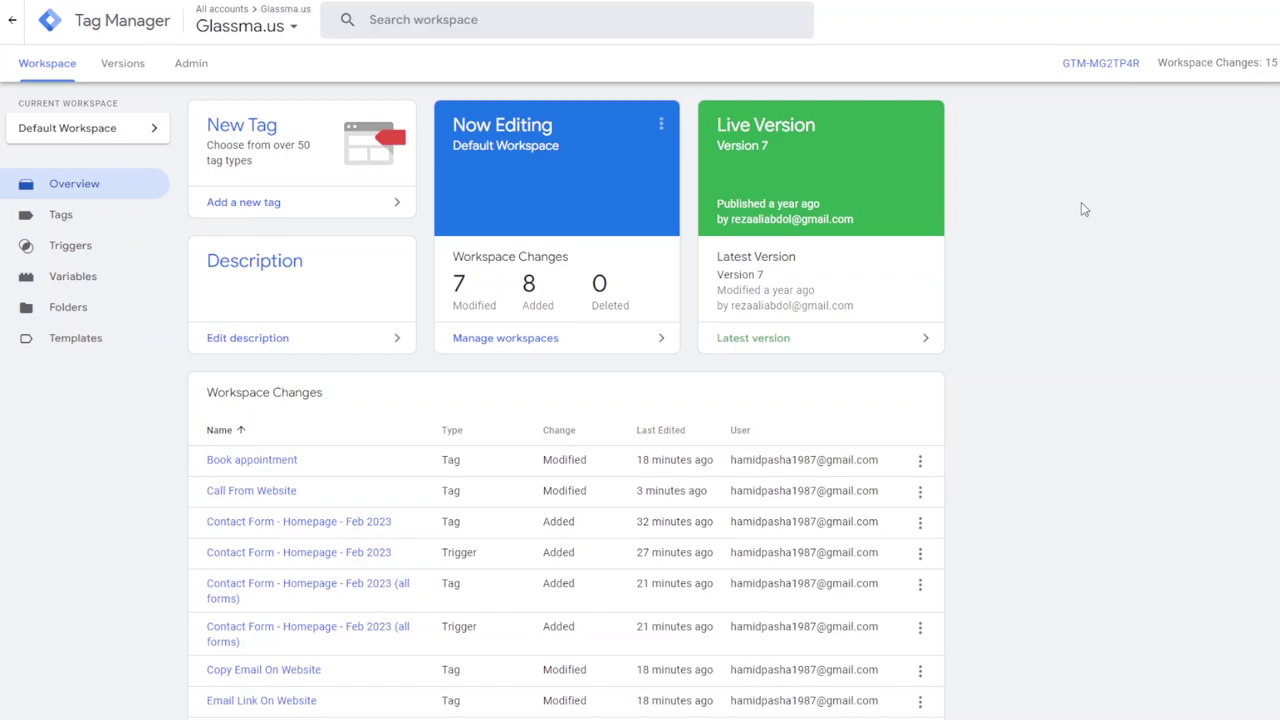
Create a new tag from the workspace's Tags list
{"action": "left_click", "coordinate": [58, 217]}
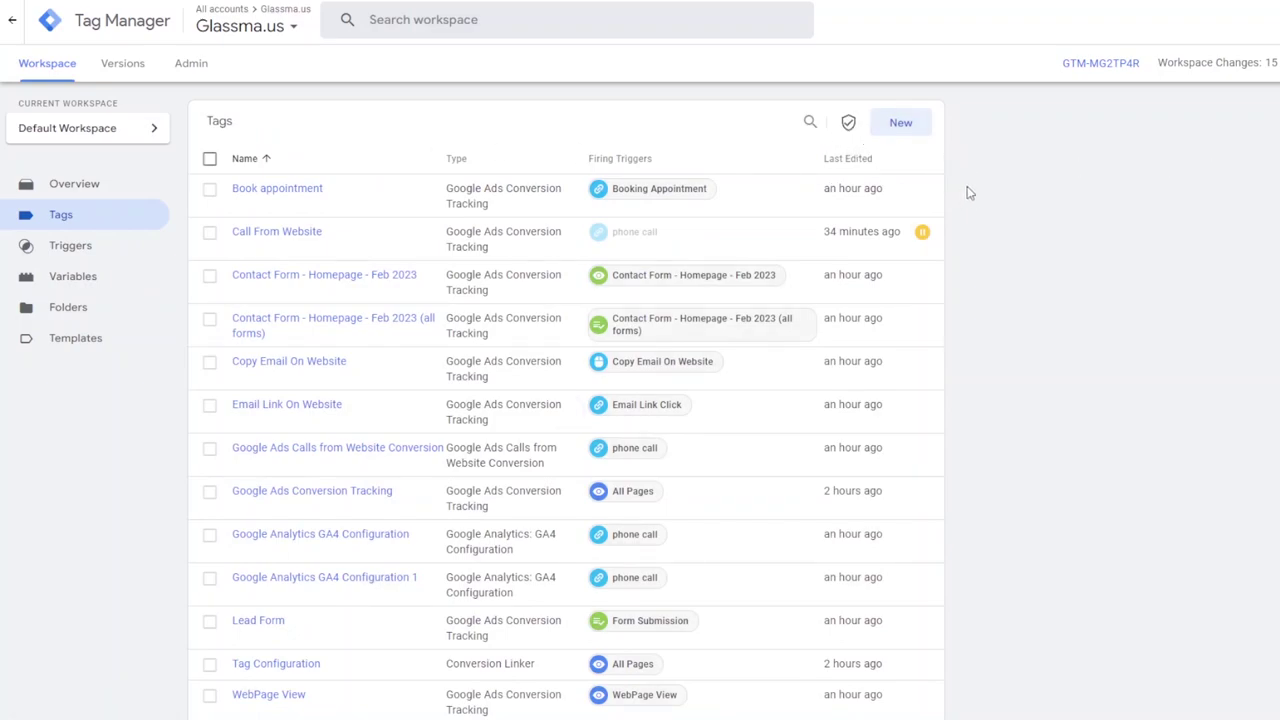
{"action": "left_click", "coordinate": [900, 125]}
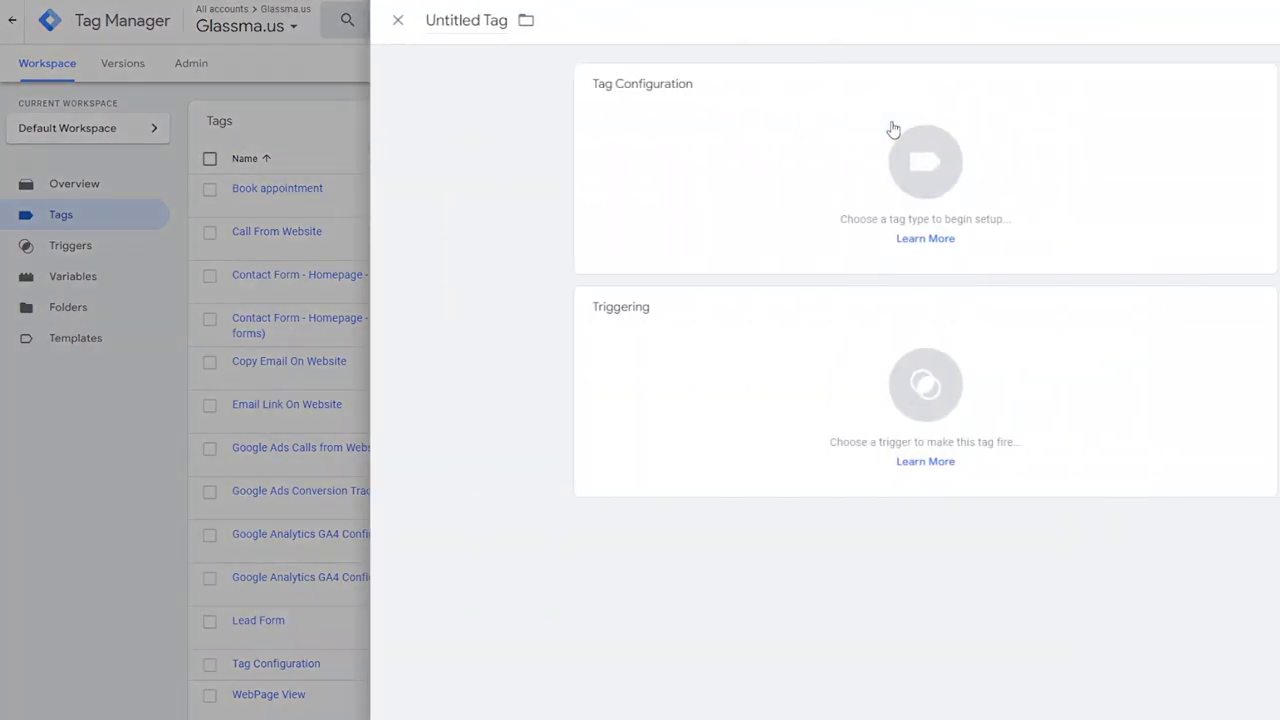
Rename the untitled tag to 'Phone Call Click - Feb 2023' and bring up the tag types
{"action": "left_click", "coordinate": [486, 20]}
{"action": "key", "text": "ctrl+a"}
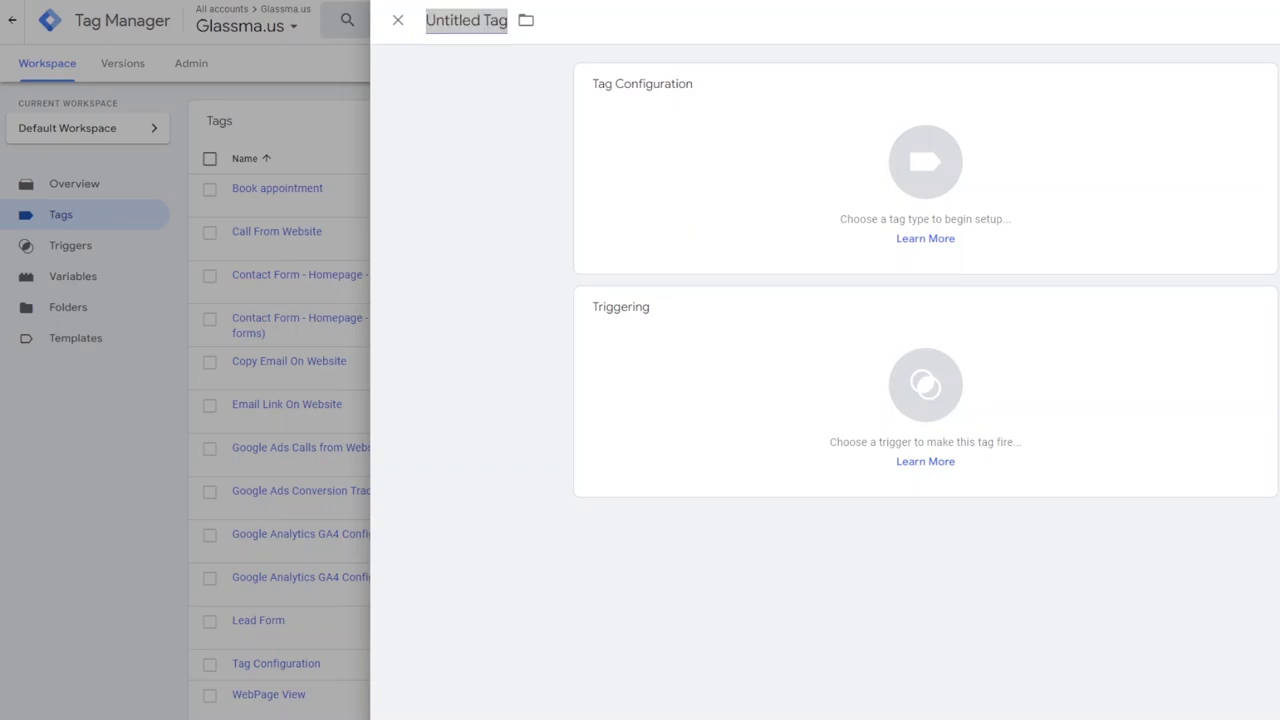
{"action": "left_click", "coordinate": [484, 14]}
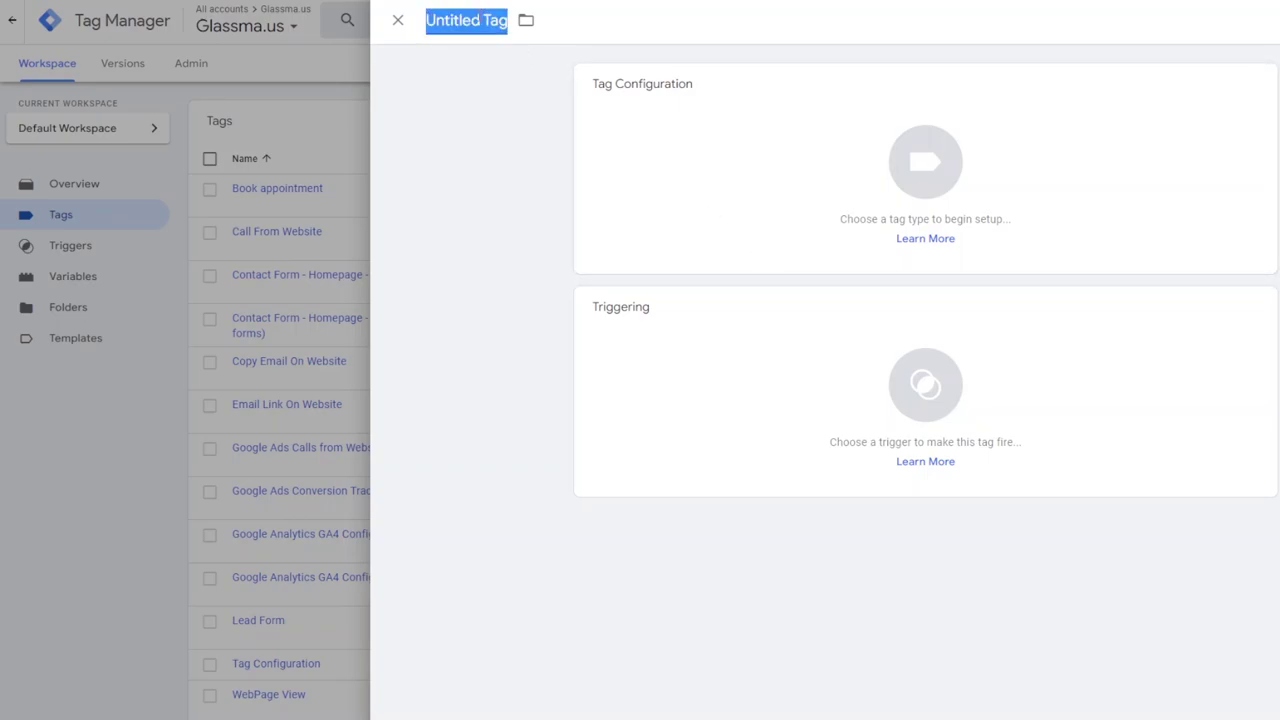
{"action": "type", "text": "Phone Ca"}
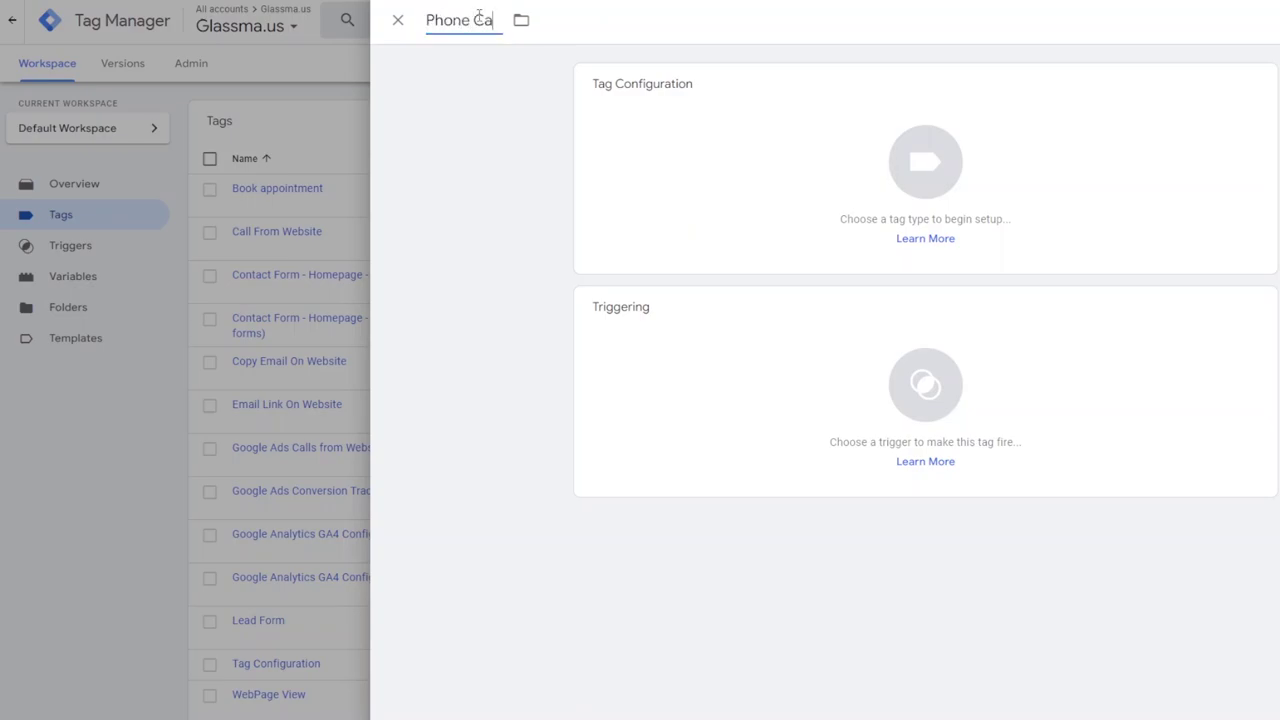
{"action": "type", "text": "ll Click -"}
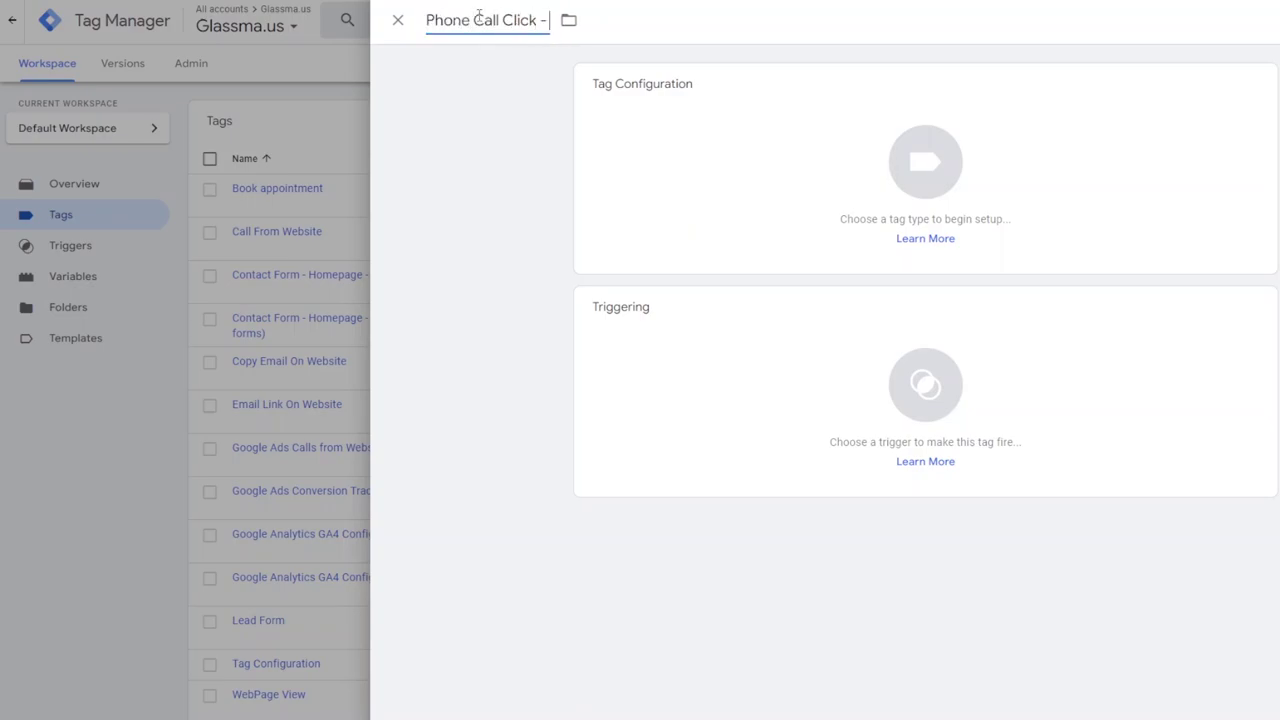
{"action": "type", "text": " Feb 2023"}
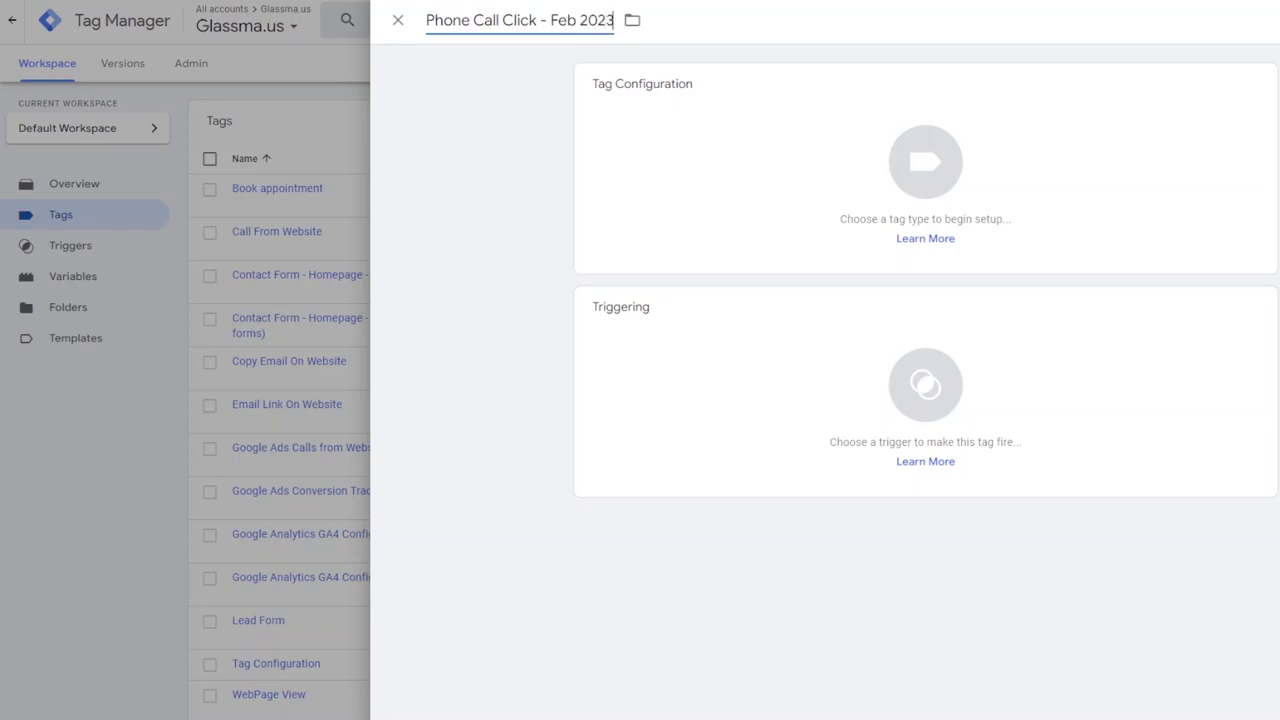
{"action": "left_click", "coordinate": [794, 178]}
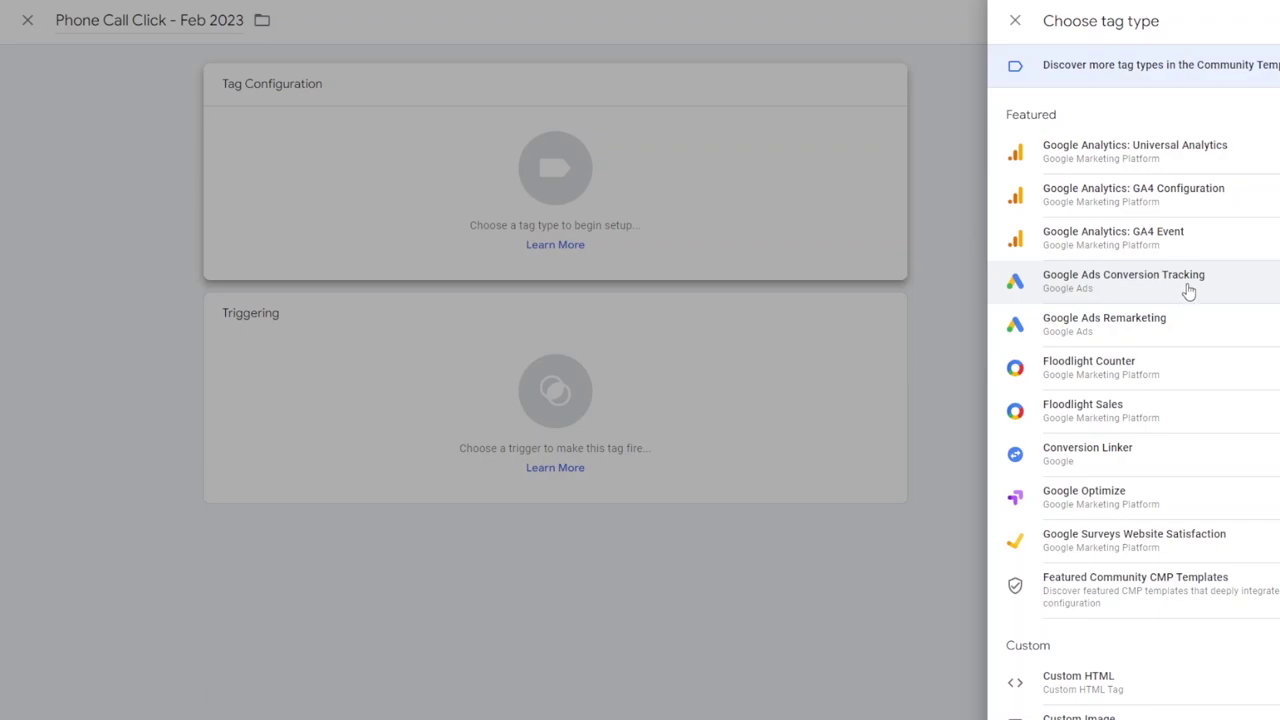
Make the tag Google Ads Conversion Tracking and copy in the conversion ID from Google Ads
{"action": "left_click", "coordinate": [1188, 289]}
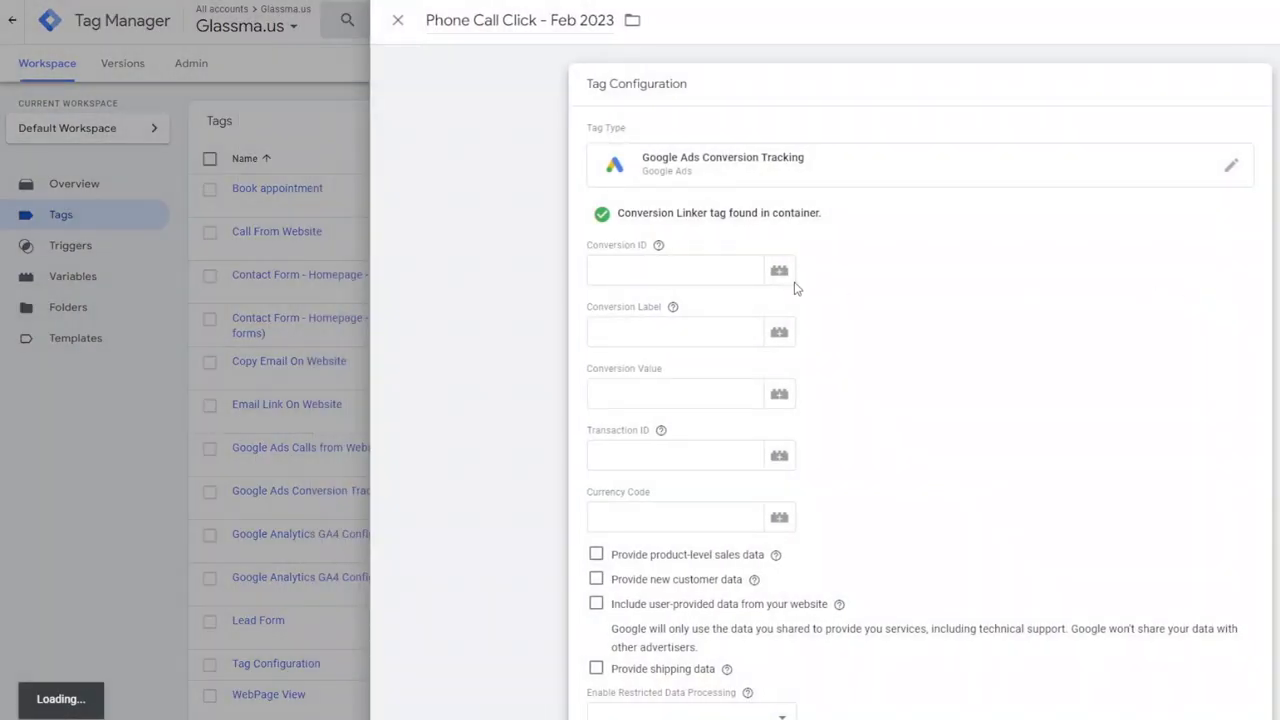
{"action": "left_click", "coordinate": [706, 276]}
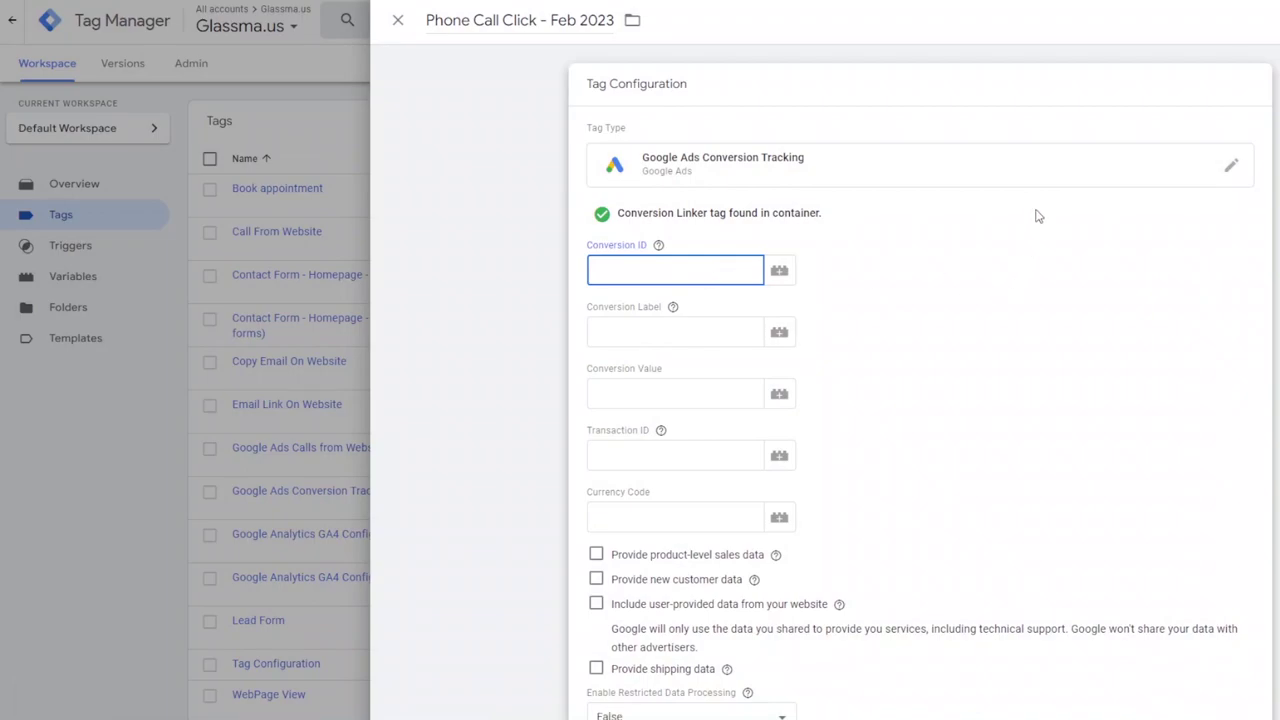
{"action": "key", "text": "ctrl+Tab"}
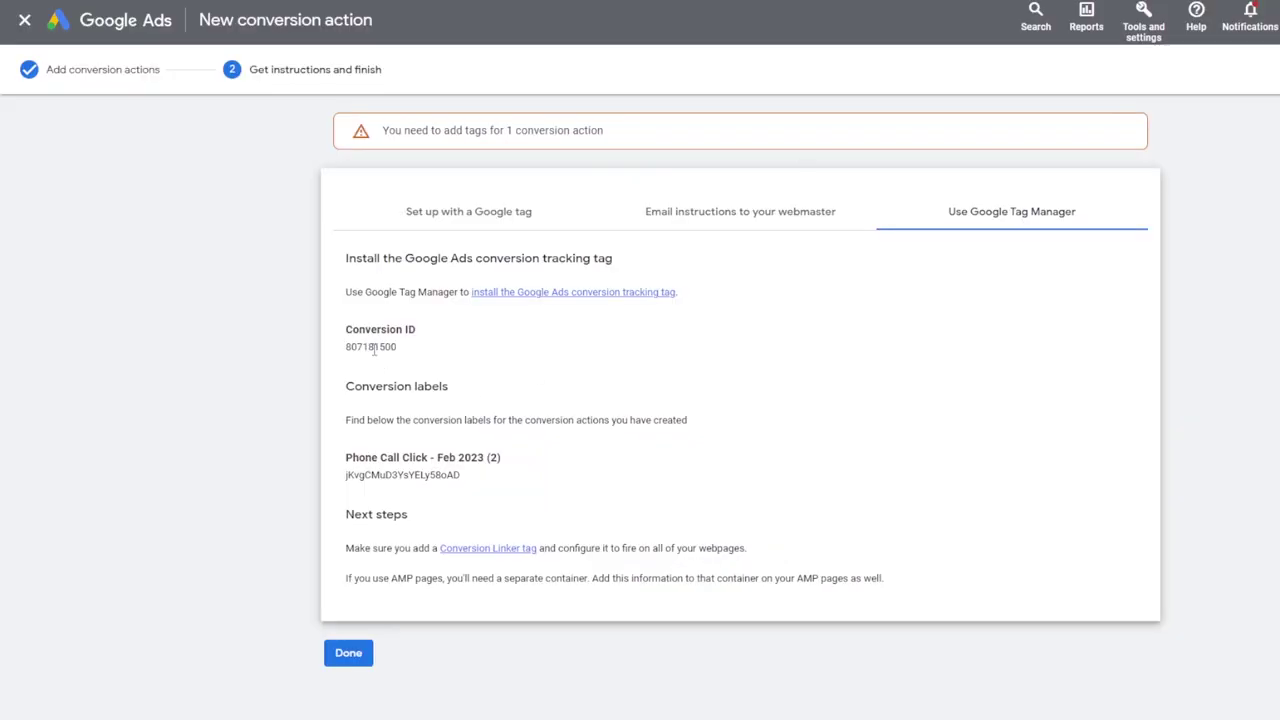
{"action": "double_click", "coordinate": [372, 347]}
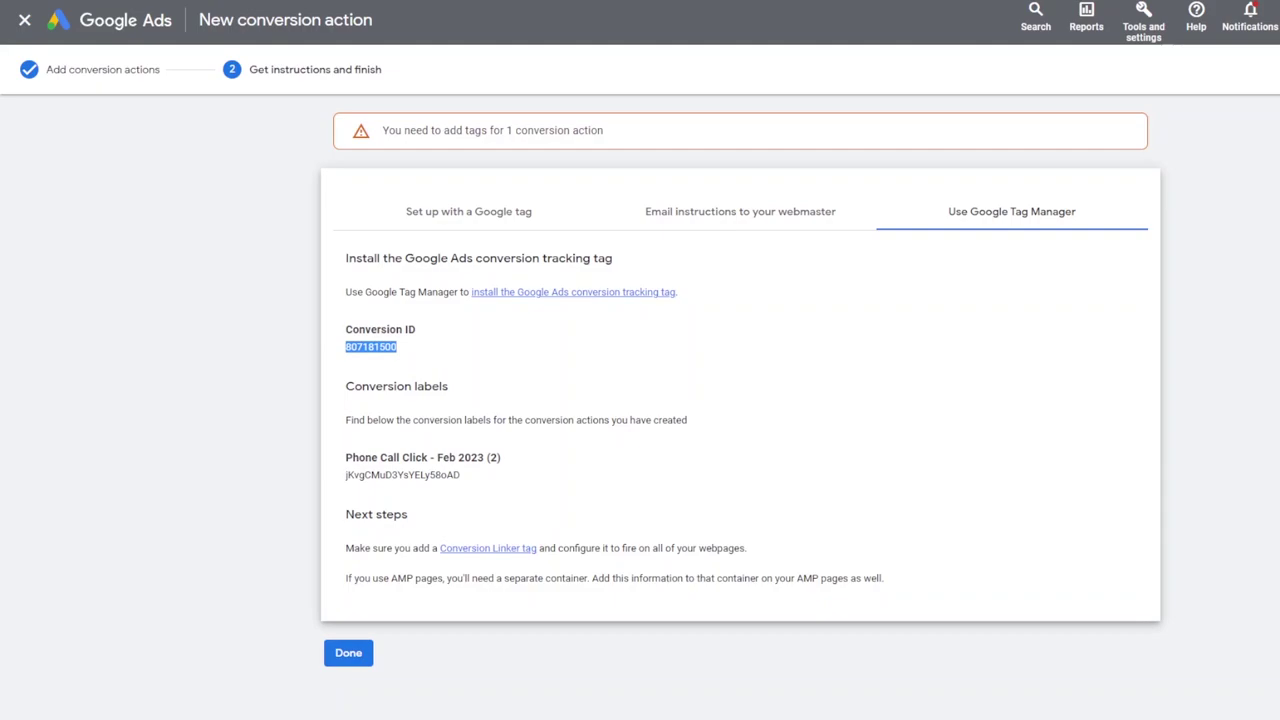
{"action": "key", "text": "ctrl+shift+Tab"}
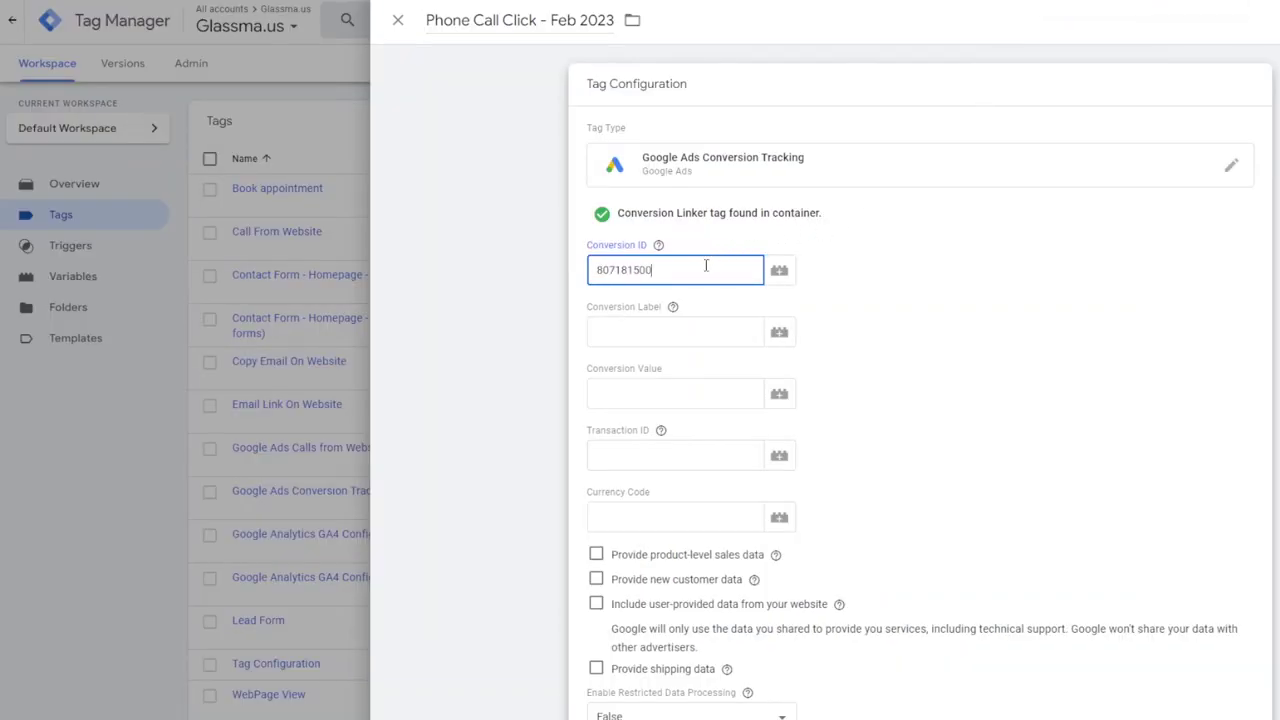
Copy the conversion label from Google Ads into the tag's Conversion Label field
{"action": "left_click", "coordinate": [889, 5]}
{"action": "left_click", "coordinate": [418, 472]}
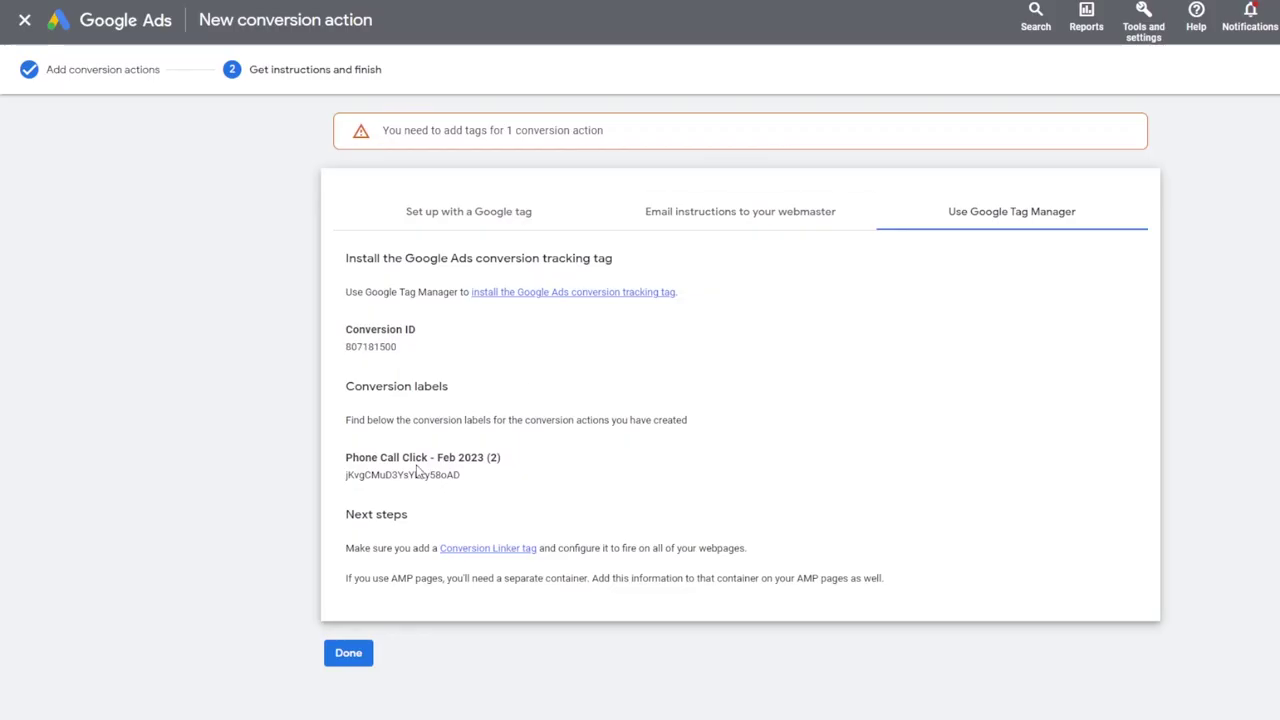
{"action": "double_click", "coordinate": [418, 474]}
{"action": "key", "text": "ctrl+c"}
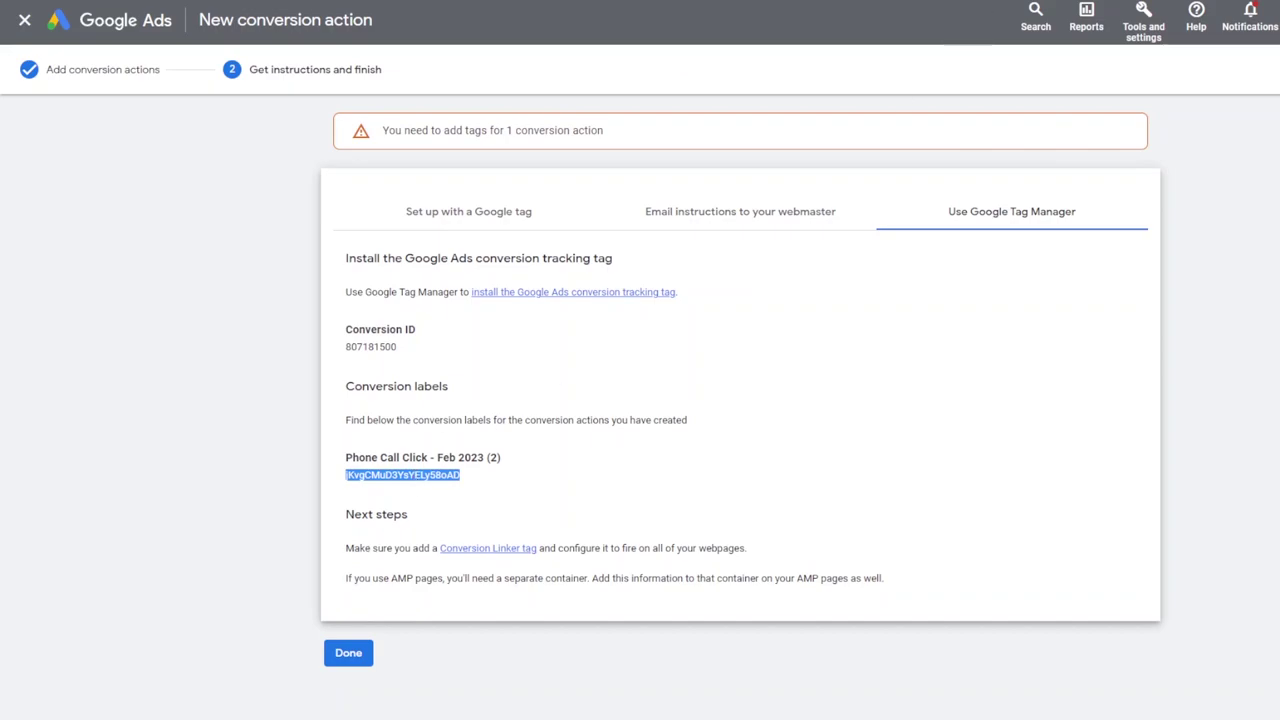
{"action": "key", "text": "alt+Tab"}
{"action": "left_click", "coordinate": [662, 321]}
{"action": "key", "text": "ctrl+v"}
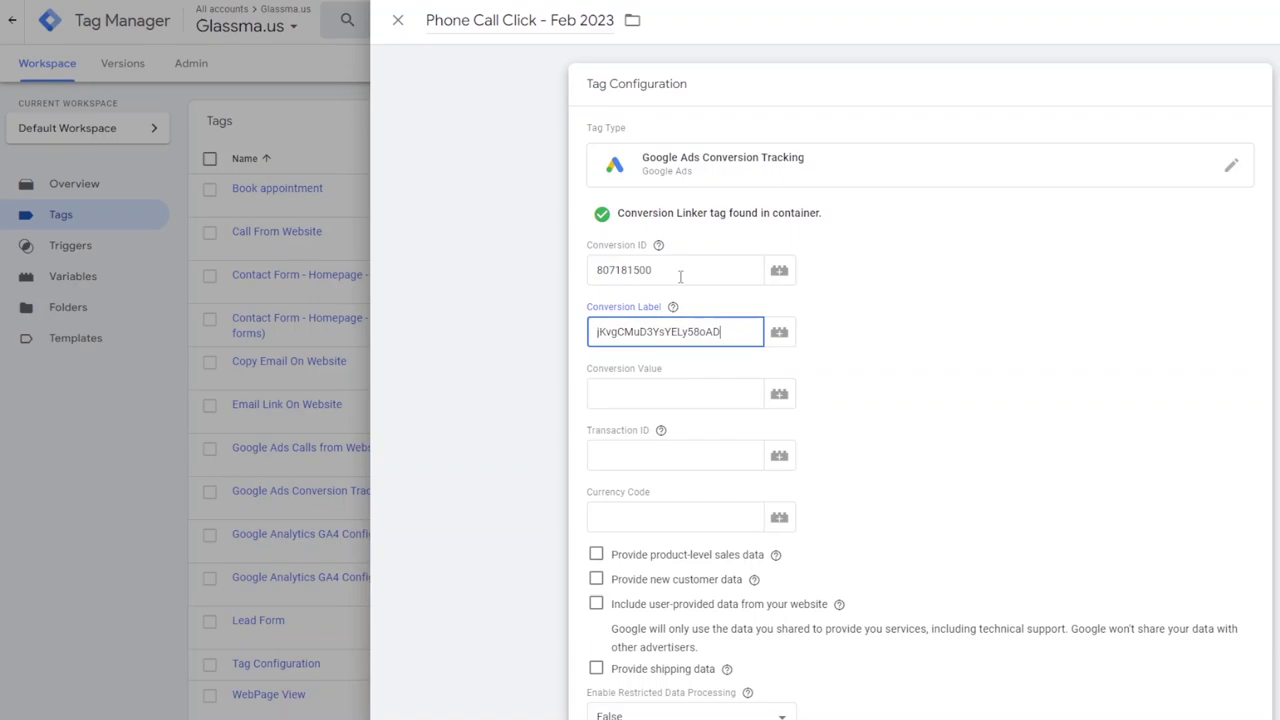
{"action": "scroll", "coordinate": [914, 397], "scroll_direction": "down", "scroll_amount": 1}
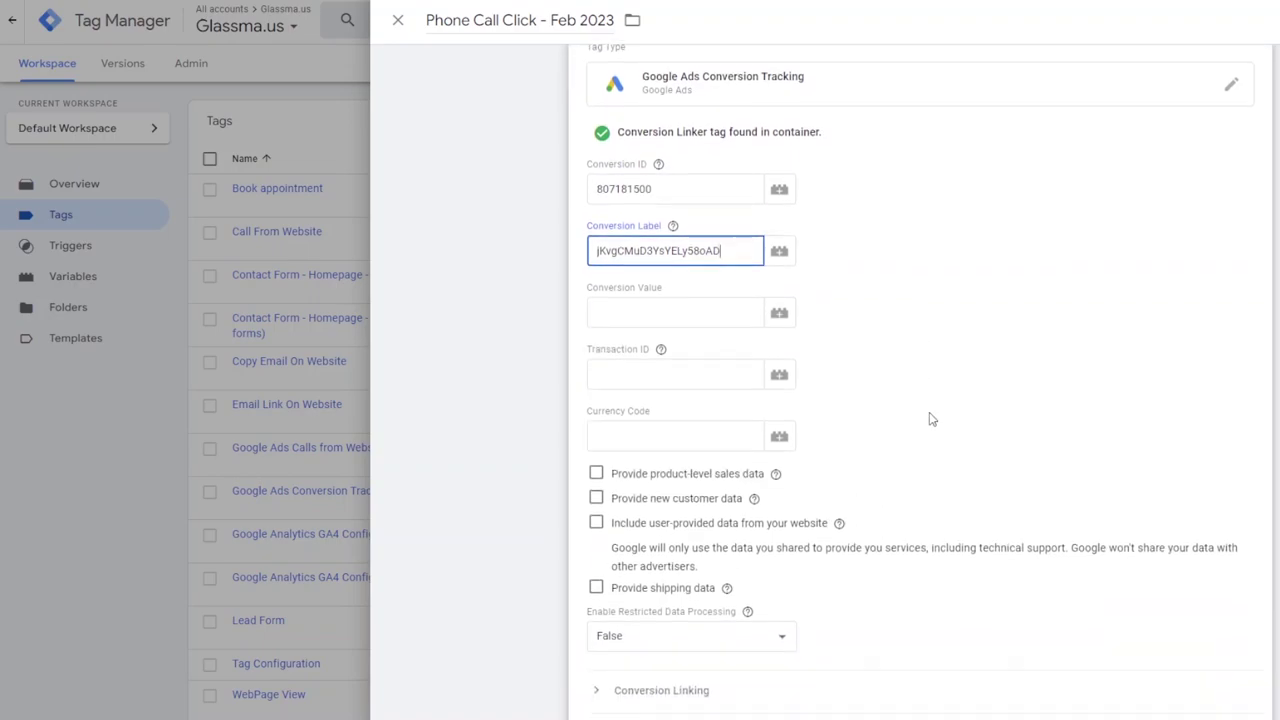
{"action": "scroll", "coordinate": [929, 417], "scroll_direction": "down", "scroll_amount": 2}
{"action": "scroll", "coordinate": [968, 465], "scroll_direction": "up", "scroll_amount": 1}
{"action": "scroll", "coordinate": [968, 465], "scroll_direction": "down", "scroll_amount": 2}
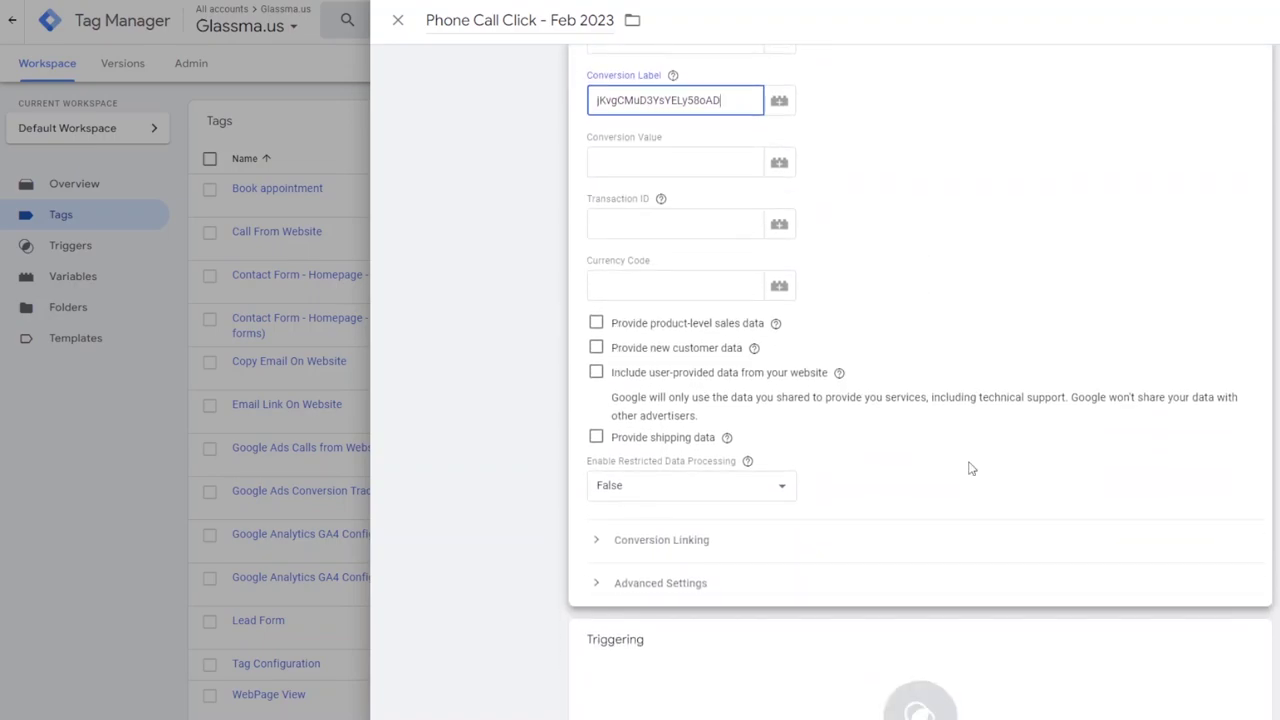
{"action": "scroll", "coordinate": [970, 468], "scroll_direction": "up", "scroll_amount": 2}
{"action": "scroll", "coordinate": [968, 468], "scroll_direction": "up", "scroll_amount": 2}
{"action": "scroll", "coordinate": [969, 466], "scroll_direction": "down", "scroll_amount": 3}
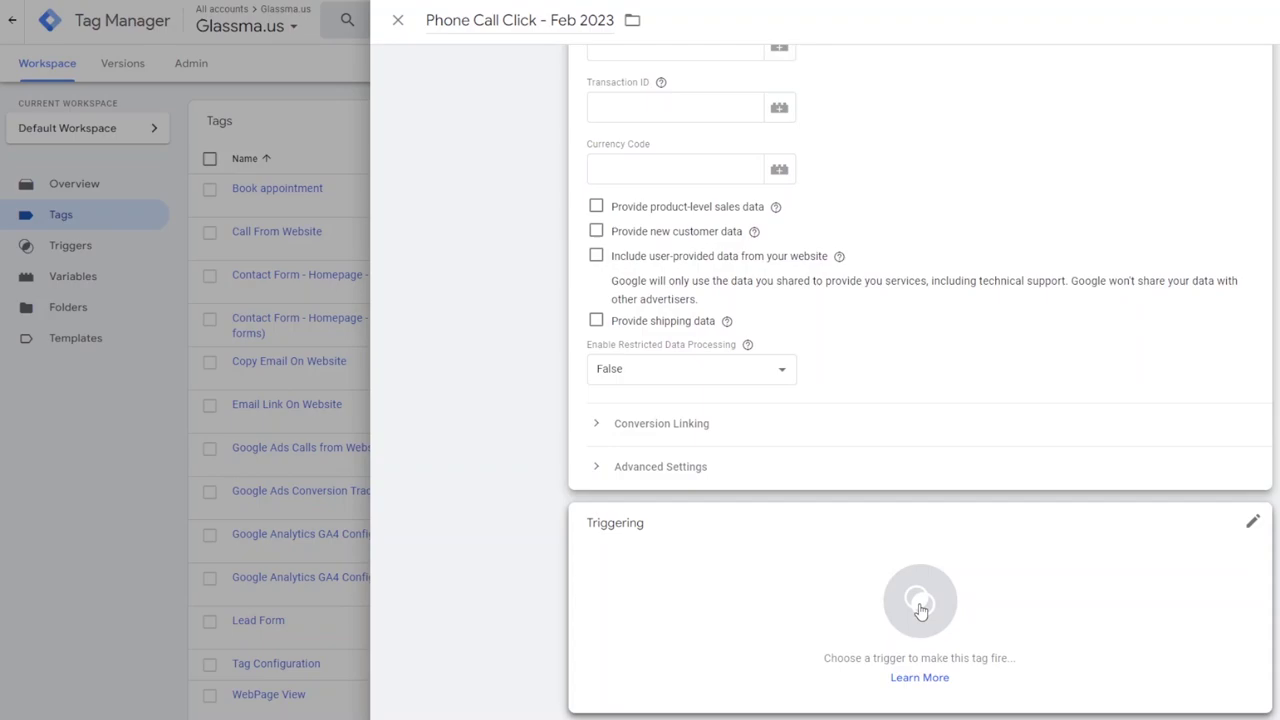
Add a new trigger to the tag and name it 'Phone Call Click - Feb 2023'
{"action": "left_click", "coordinate": [920, 603]}
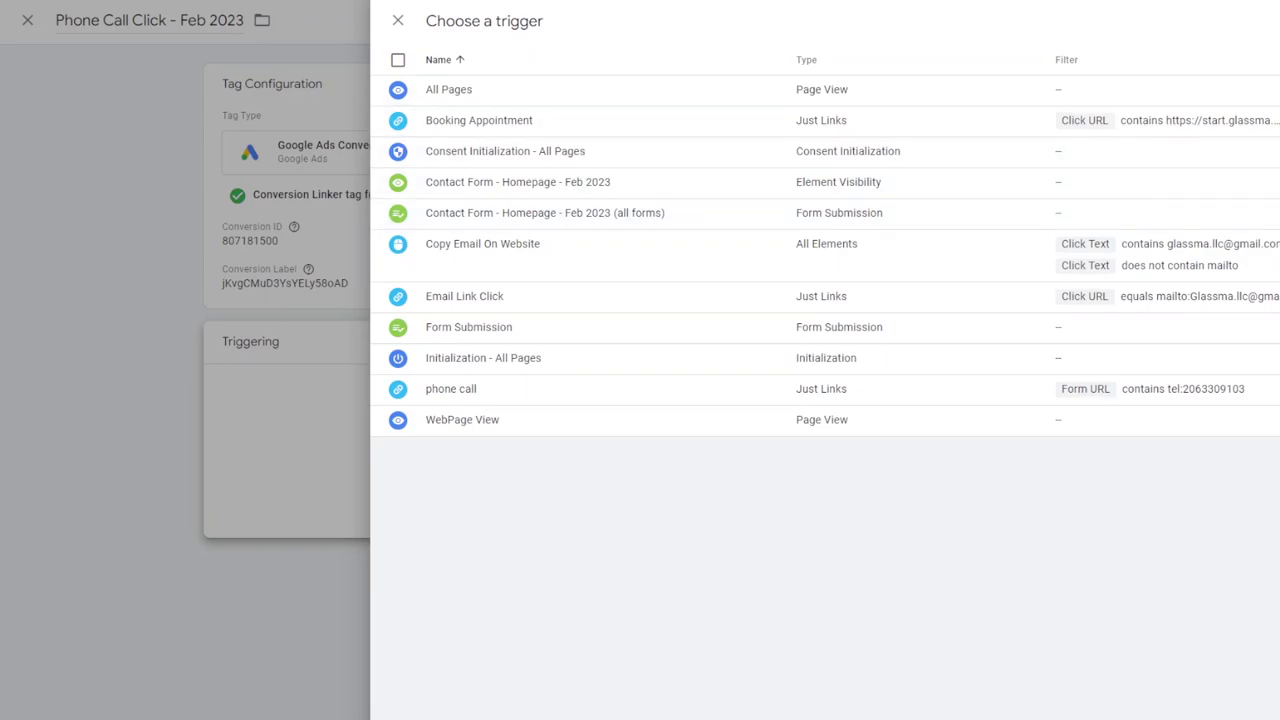
{"action": "left_click", "coordinate": [1255, 20]}
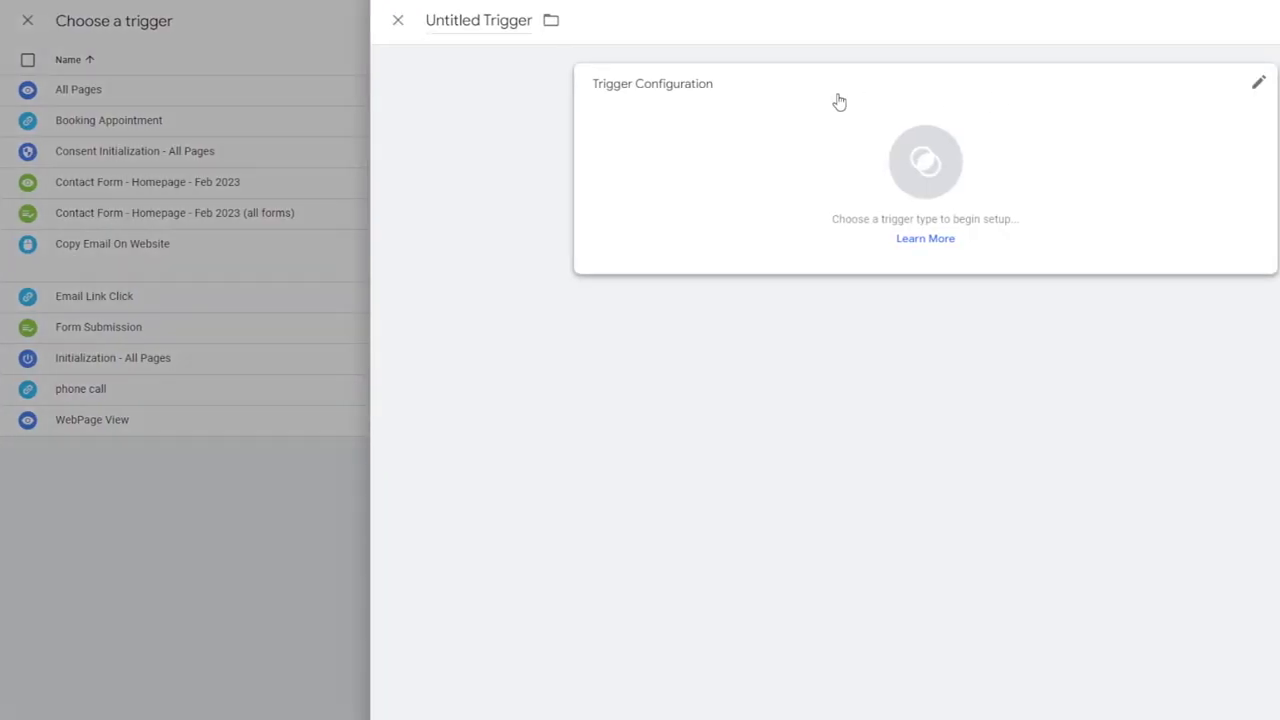
{"action": "double_click", "coordinate": [507, 20]}
{"action": "key", "text": "ctrl+a"}
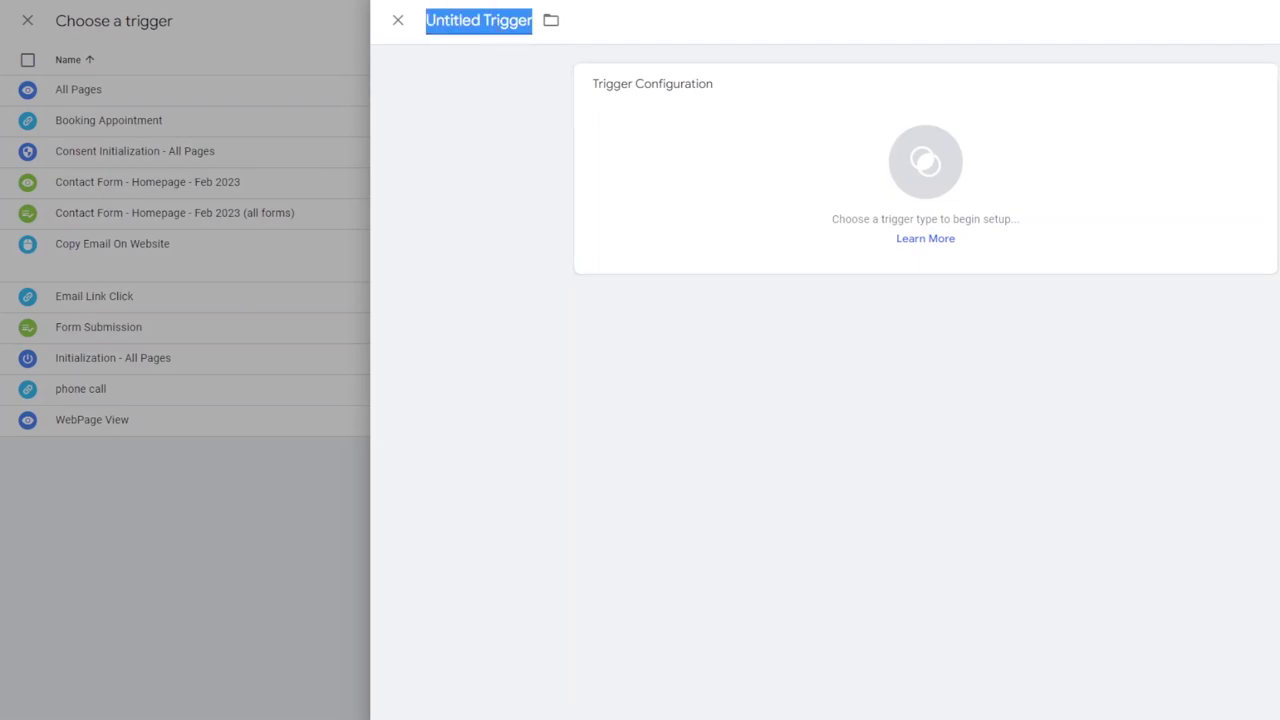
{"action": "type", "text": "Pho"}
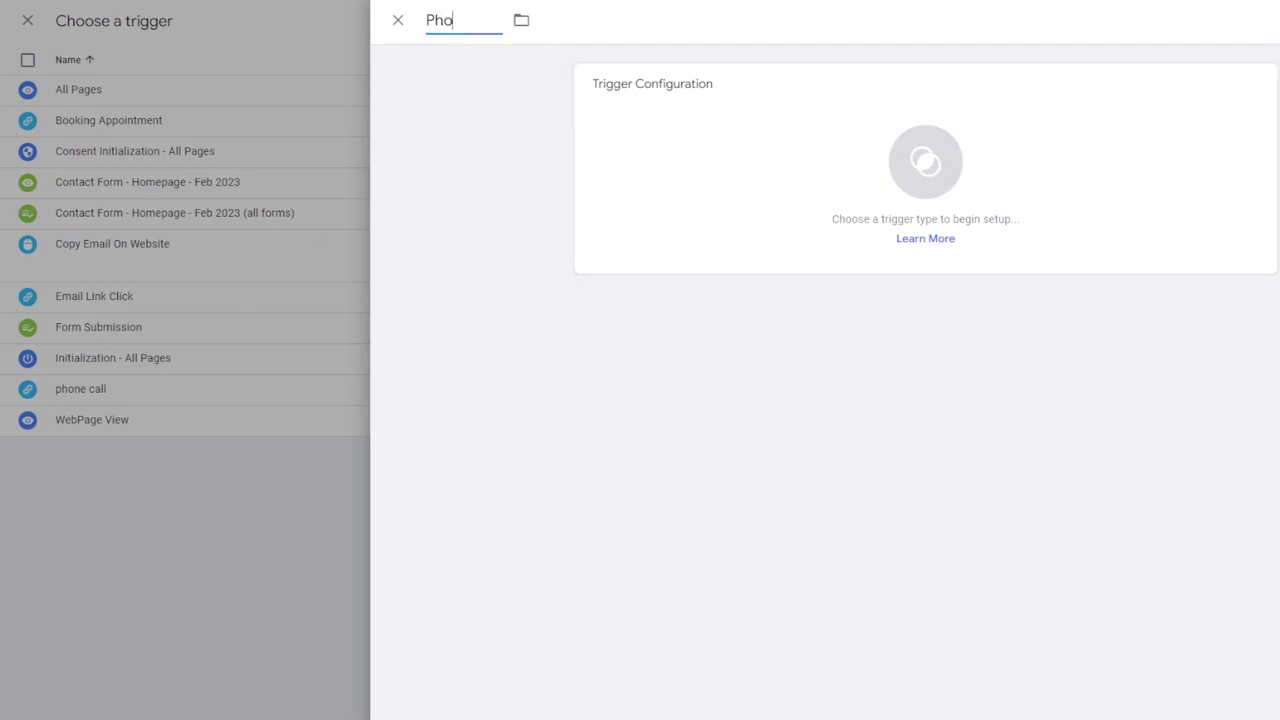
{"action": "type", "text": "ne Call Click - Feb 2023"}
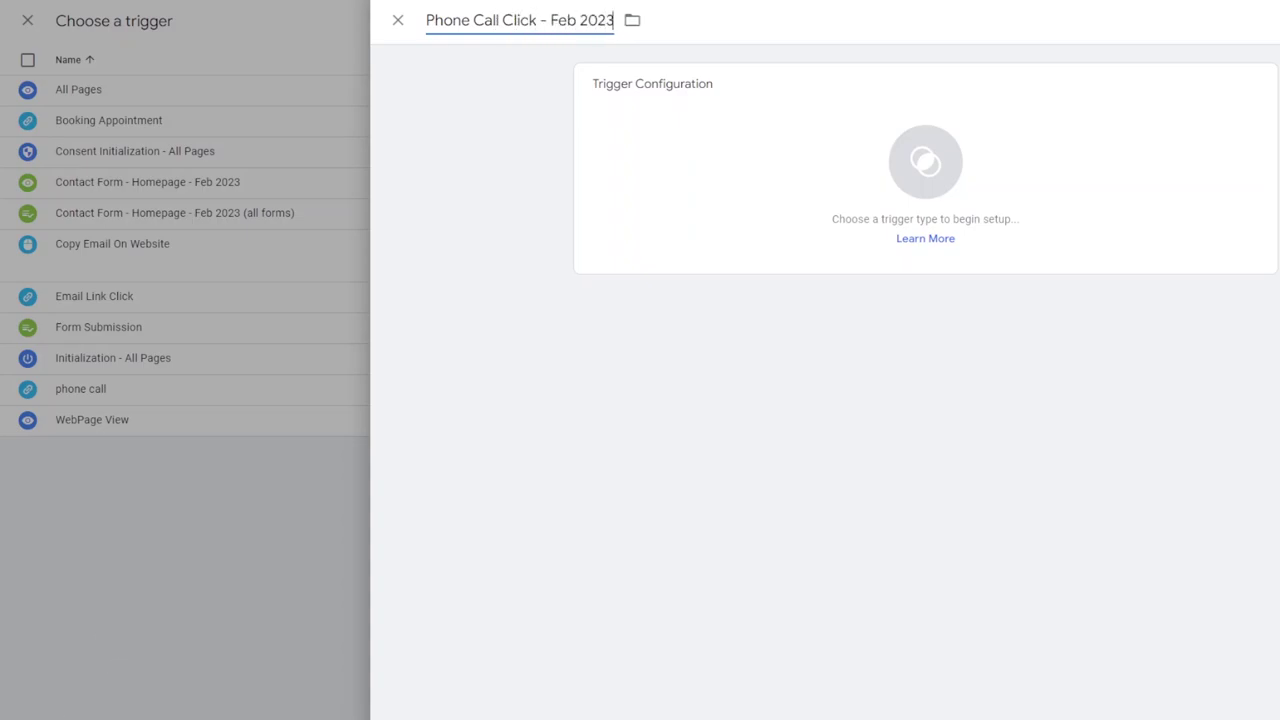
Make it a Just Links trigger on Some Link Clicks with condition Click URL contains
{"action": "left_click", "coordinate": [922, 165]}
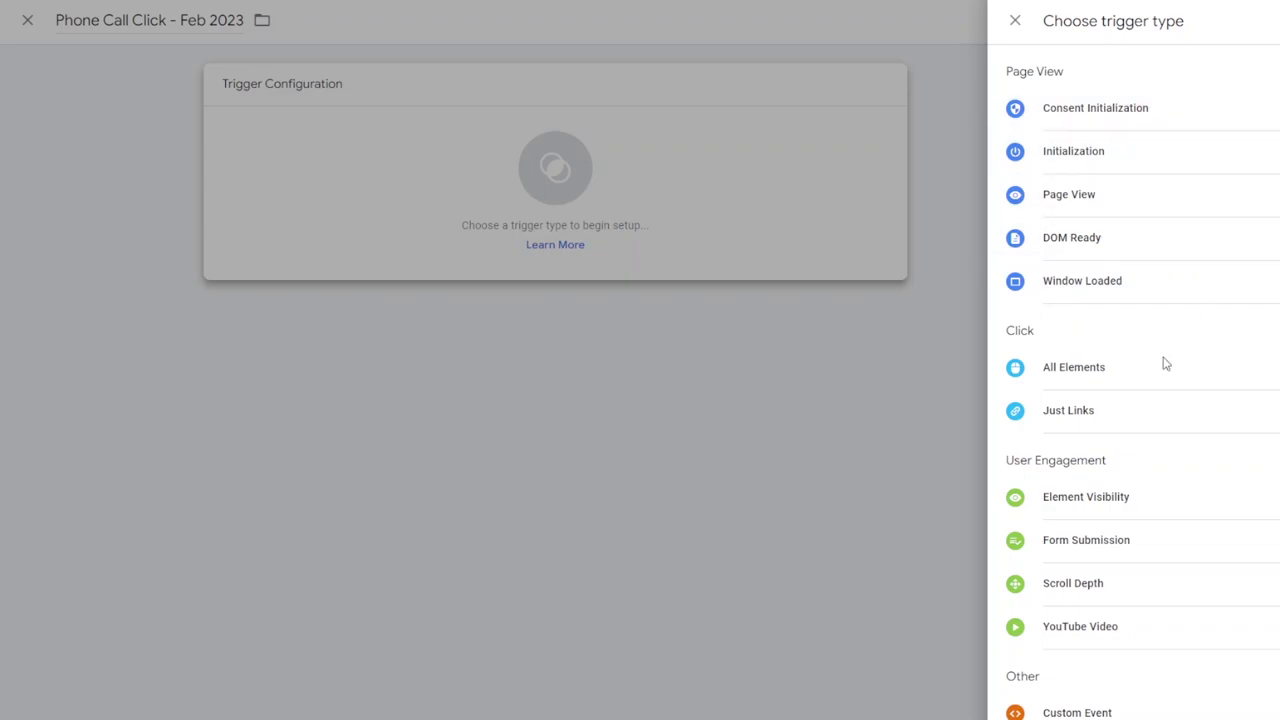
{"action": "left_click", "coordinate": [1068, 411]}
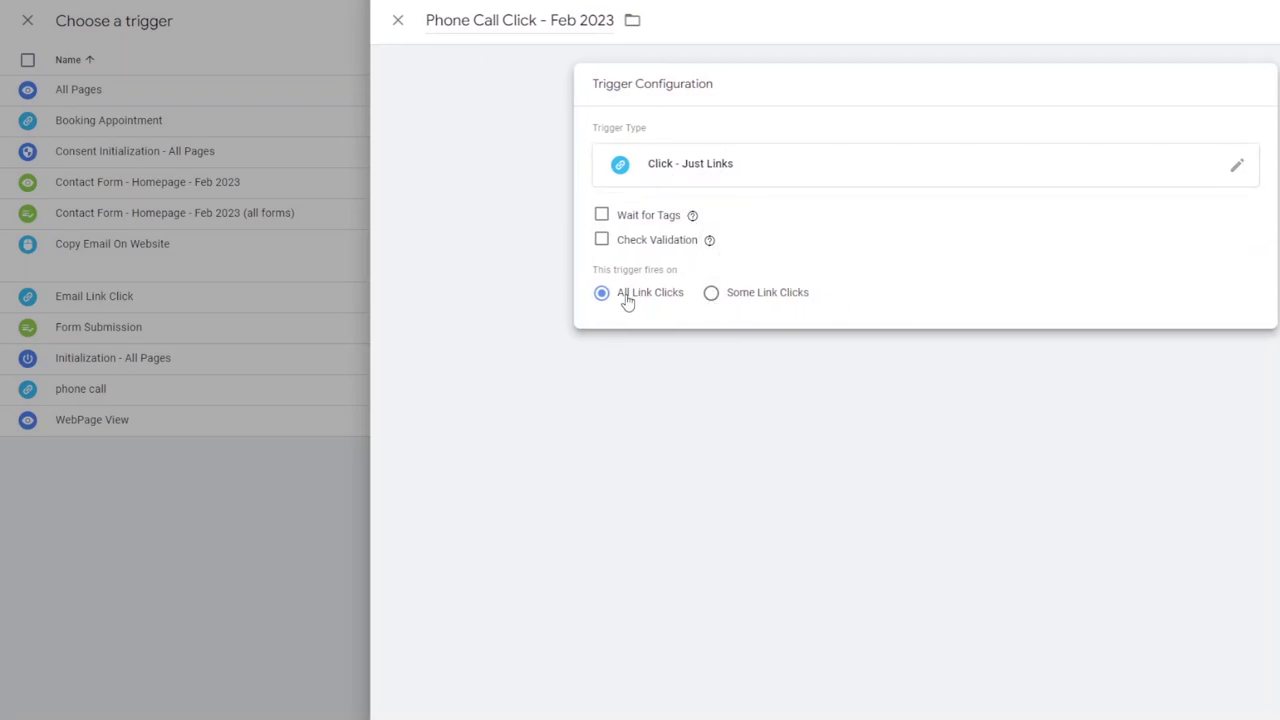
{"action": "left_click", "coordinate": [752, 298]}
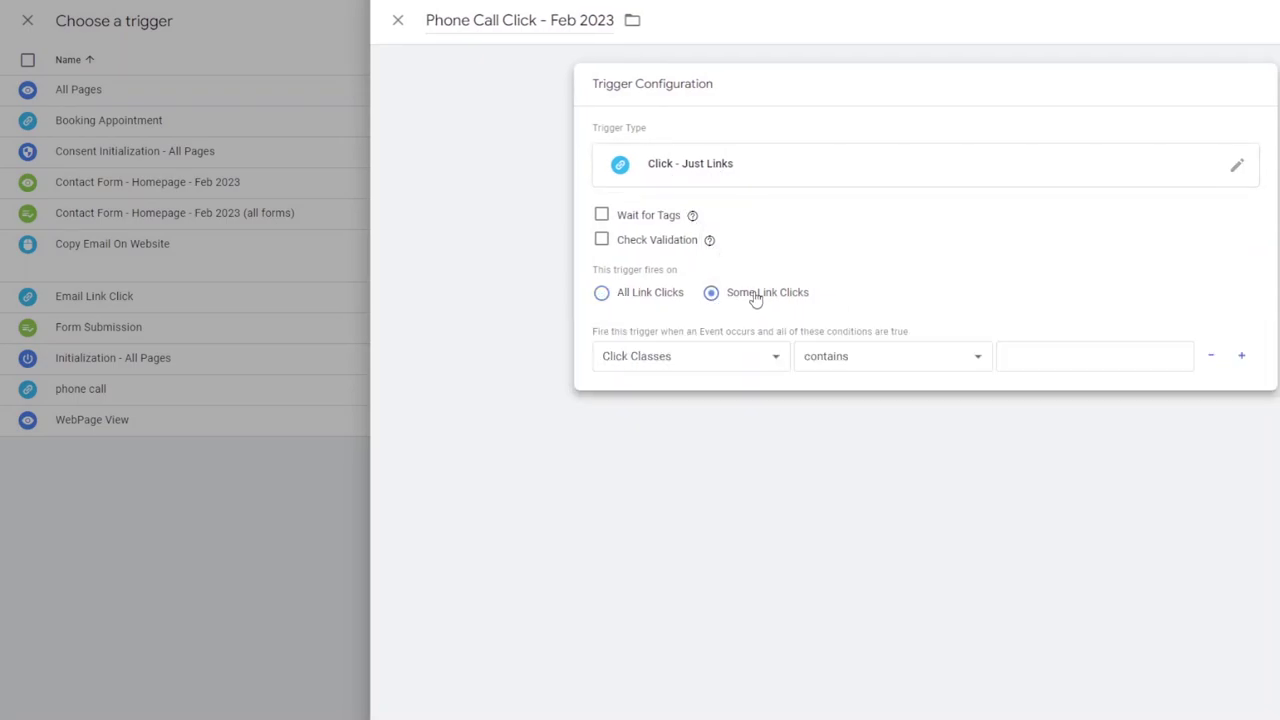
{"action": "left_click", "coordinate": [738, 362]}
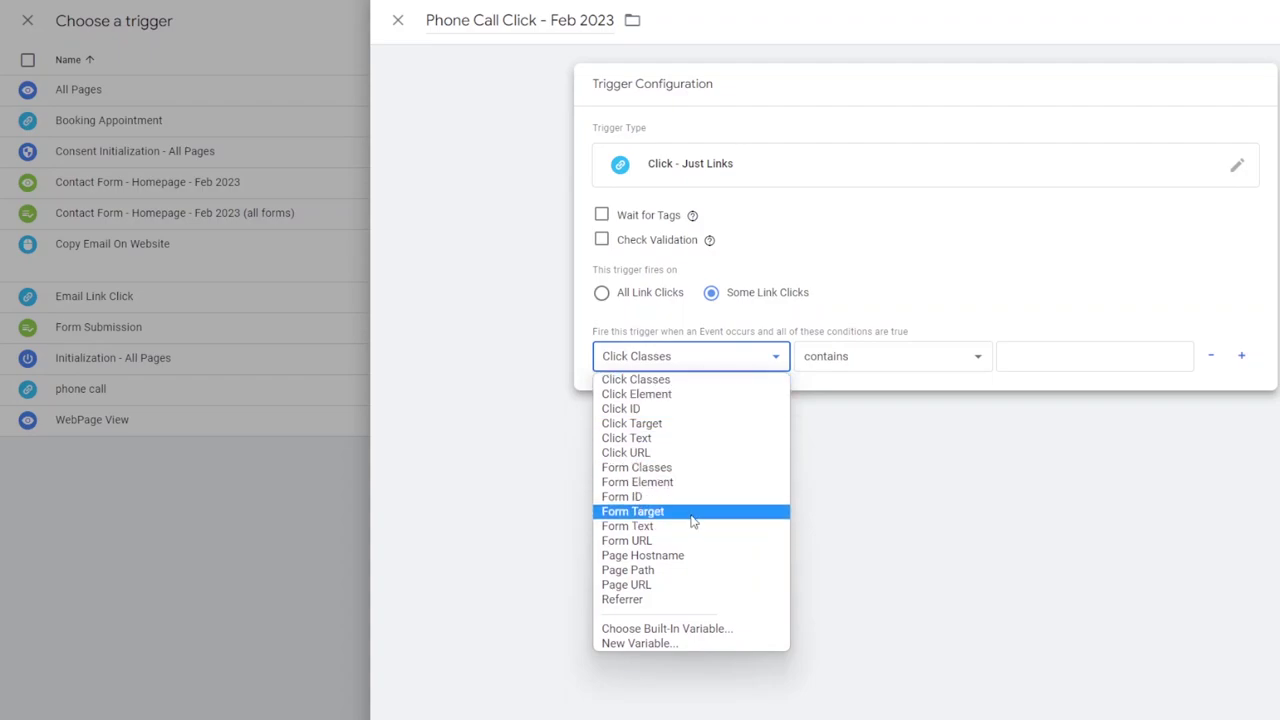
{"action": "left_click", "coordinate": [692, 453]}
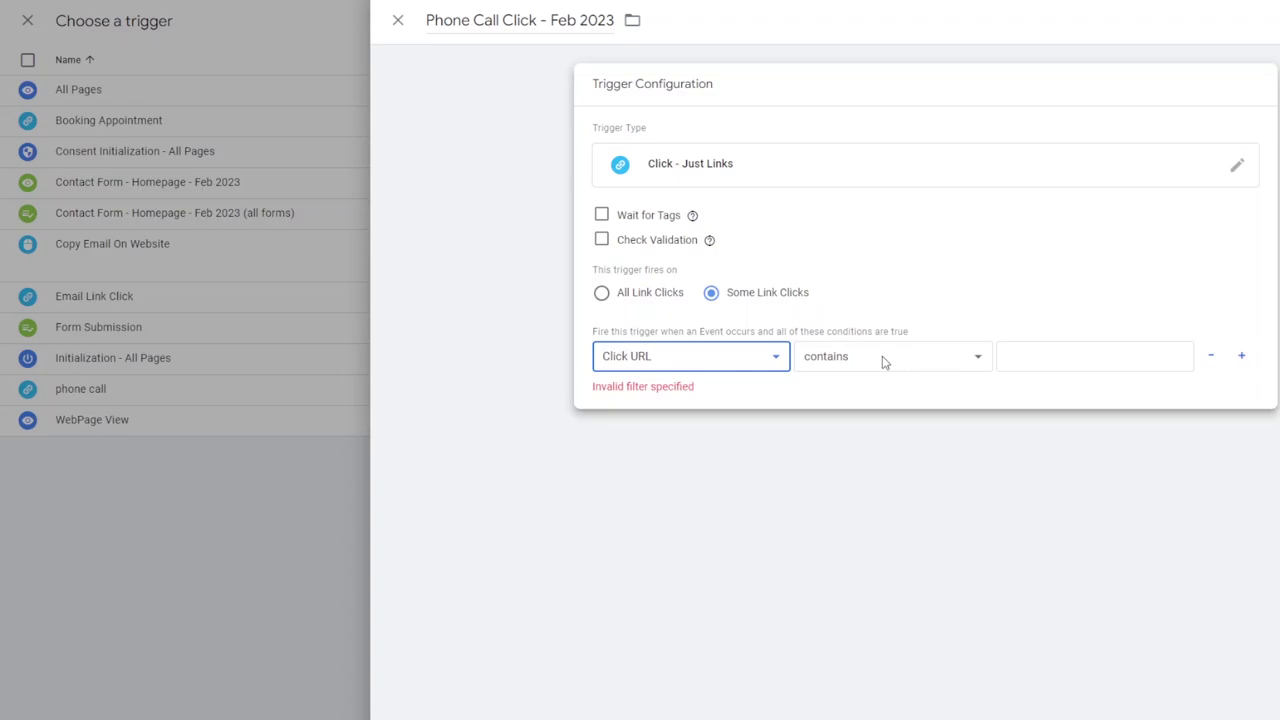
{"action": "left_click", "coordinate": [1040, 356]}
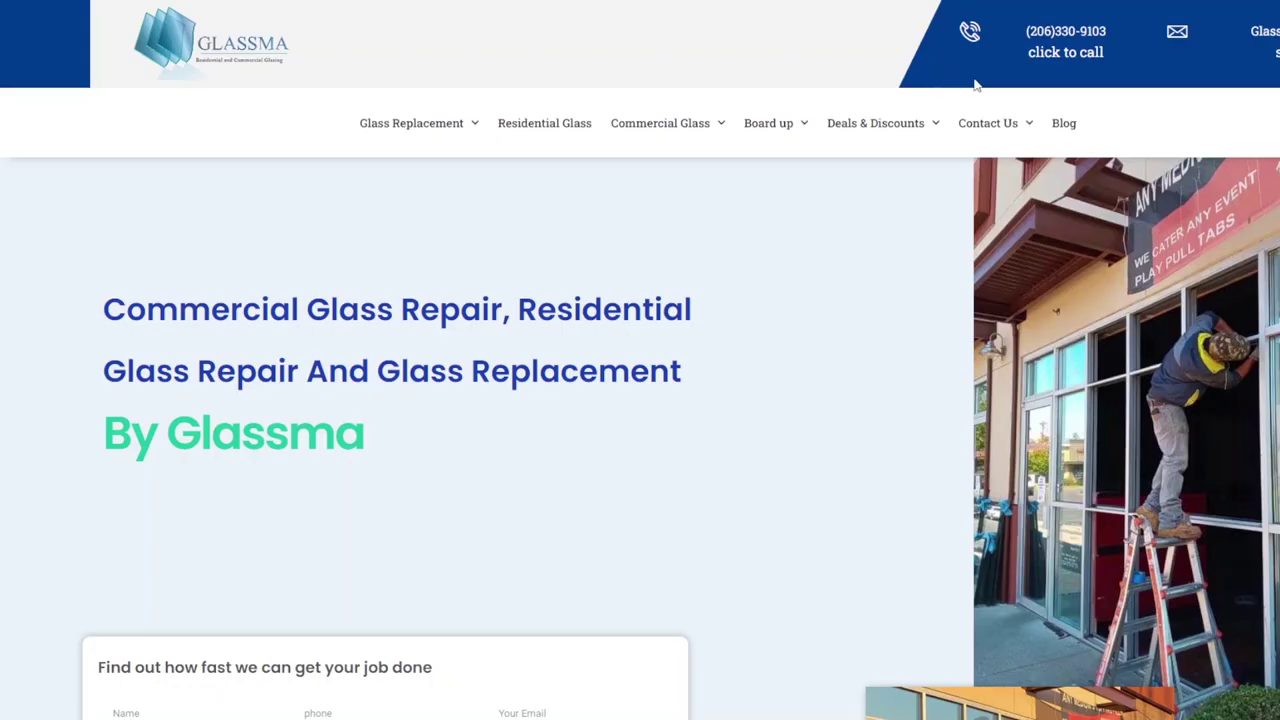
Paste the site's tel: phone-link address as the Click URL contains value
{"action": "right_click", "coordinate": [1064, 32]}
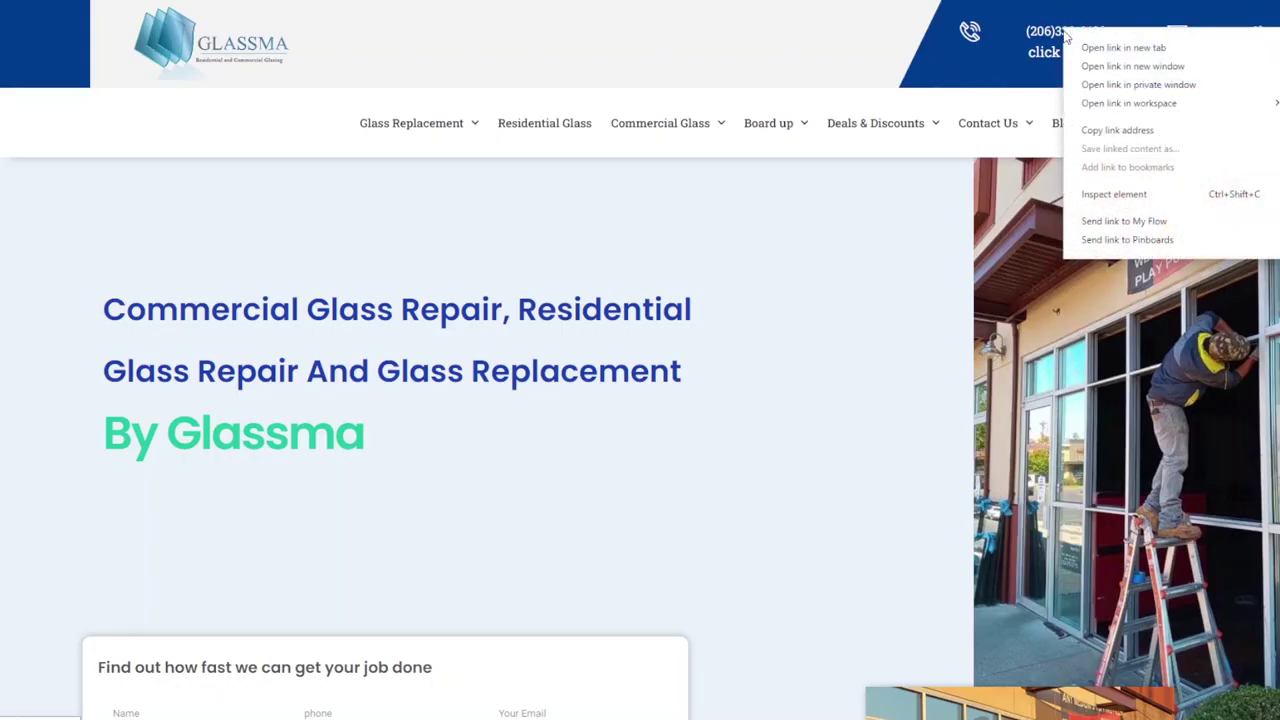
{"action": "left_click", "coordinate": [1132, 134]}
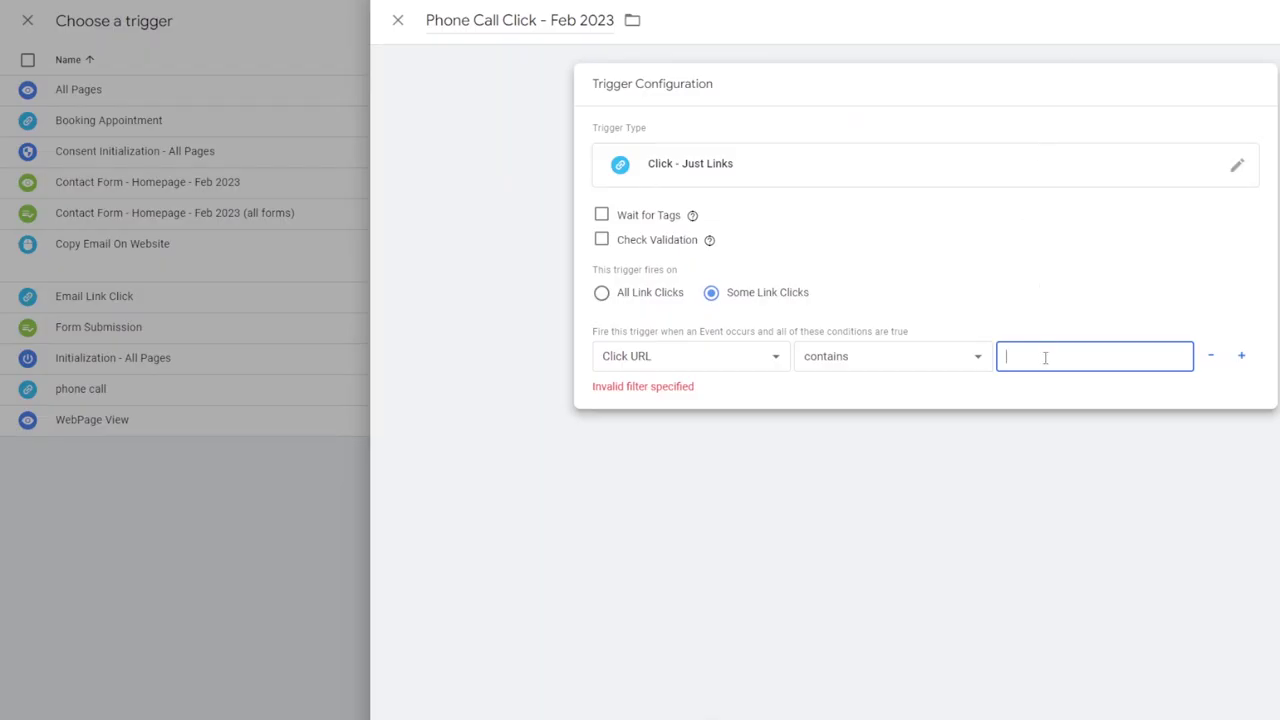
{"action": "key", "text": "ctrl+v"}
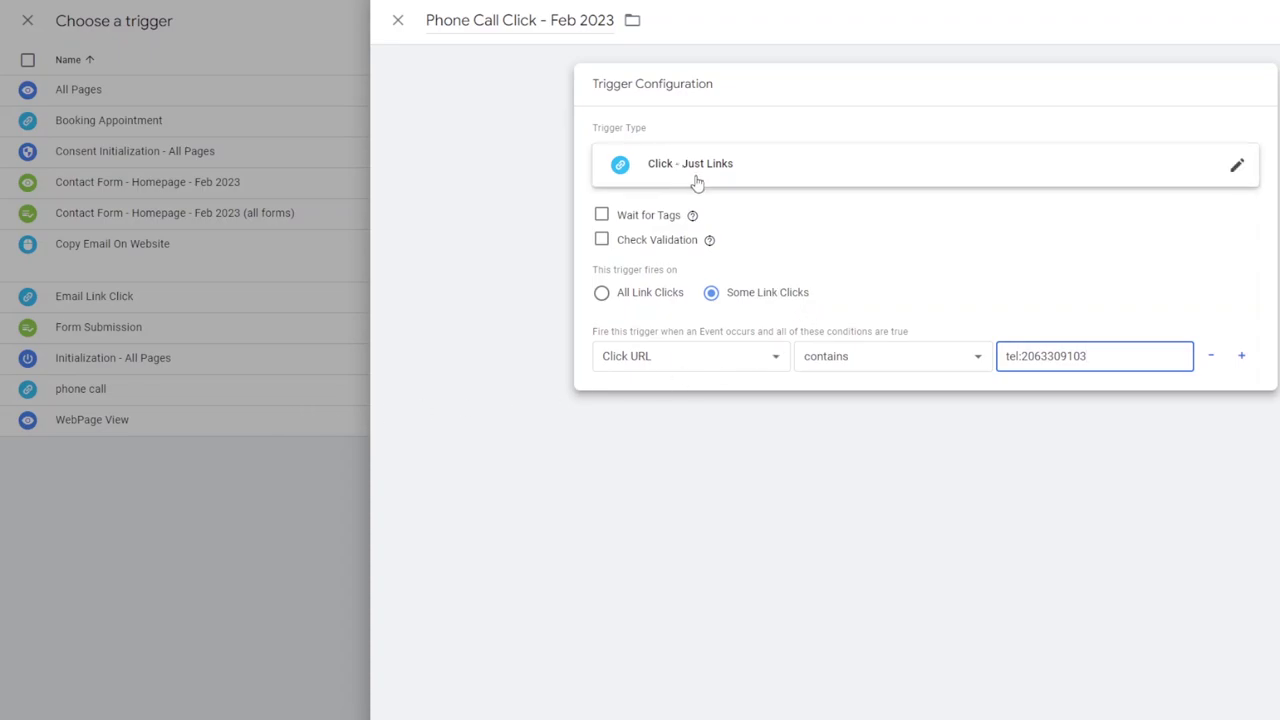
{"action": "left_click", "coordinate": [711, 271]}
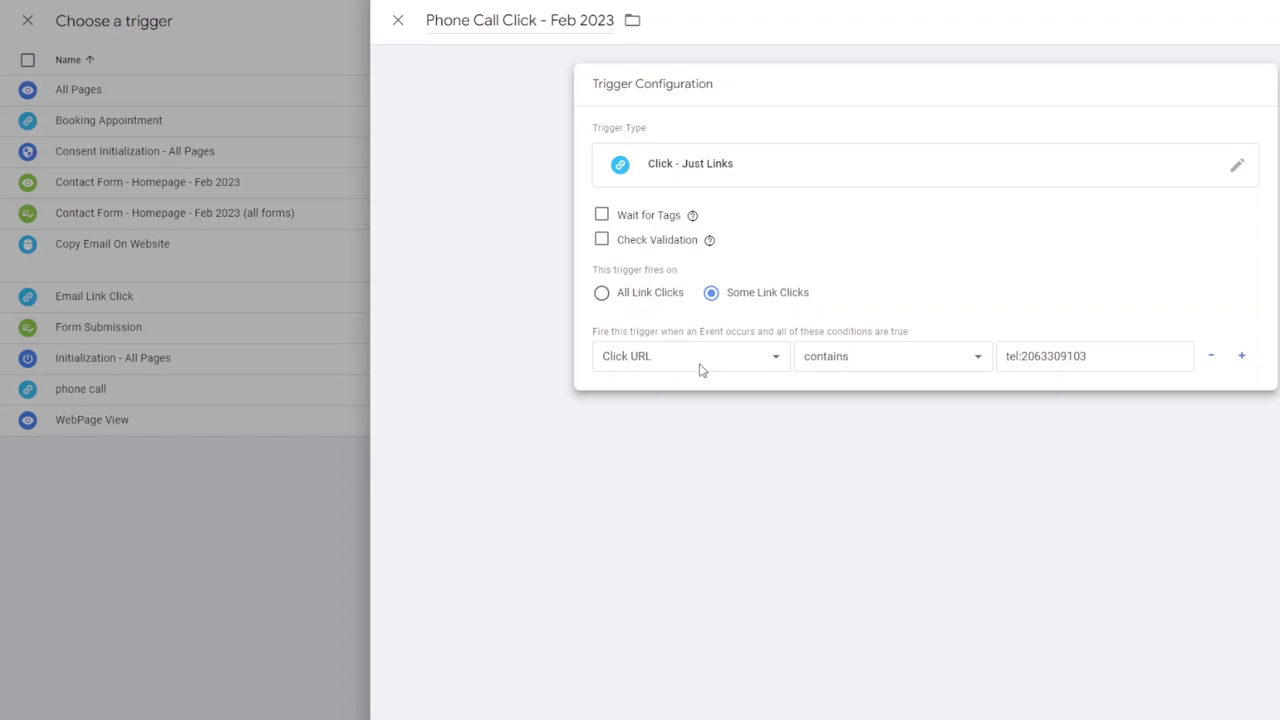
Select the pasted condition value to verify the tel: link digits
{"action": "left_click_drag", "start_coordinate": [1103, 356], "coordinate": [1001, 357]}
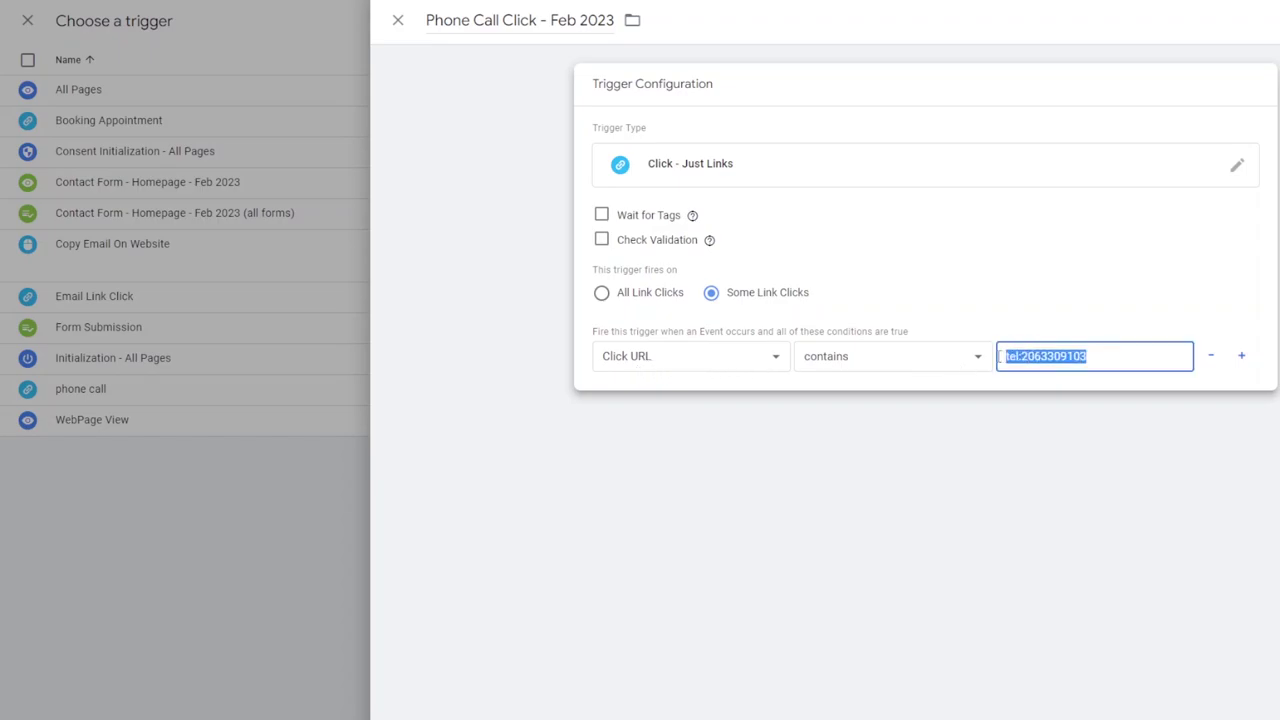
{"action": "left_click", "coordinate": [1035, 357]}
{"action": "triple_click", "coordinate": [1035, 357]}
{"action": "left_click", "coordinate": [1071, 357]}
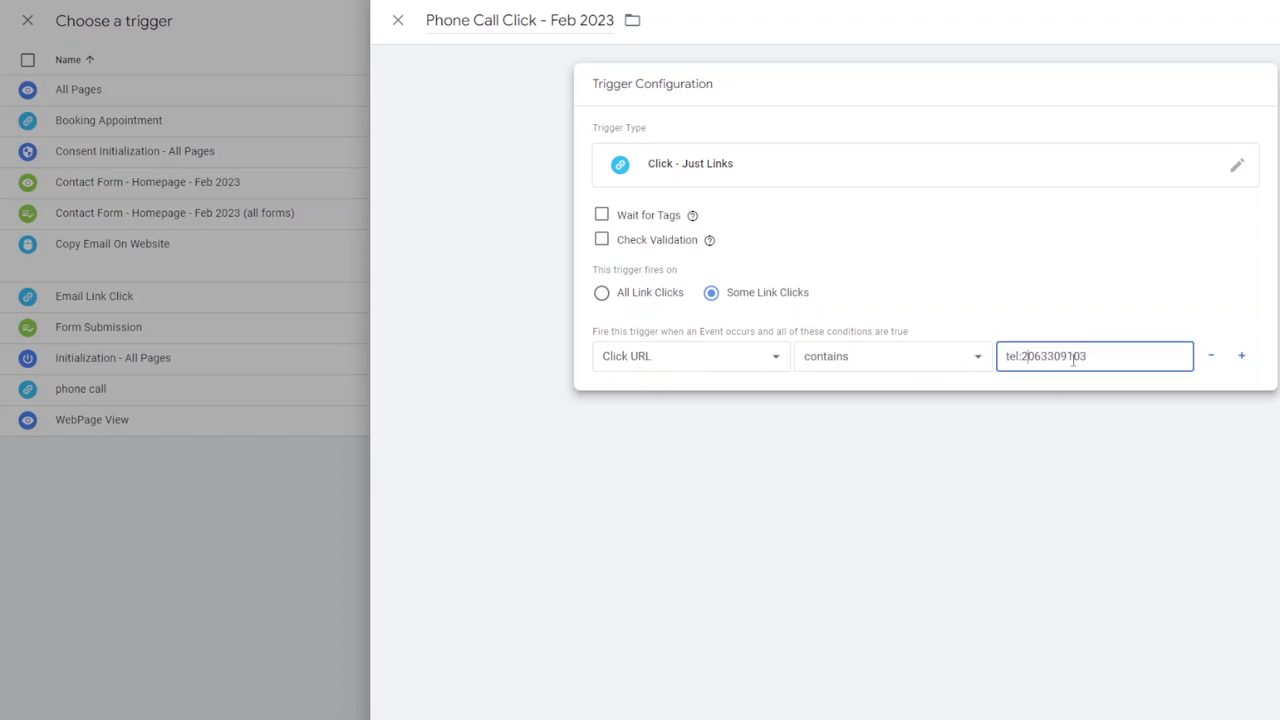
{"action": "left_click_drag", "start_coordinate": [1096, 357], "coordinate": [997, 356]}
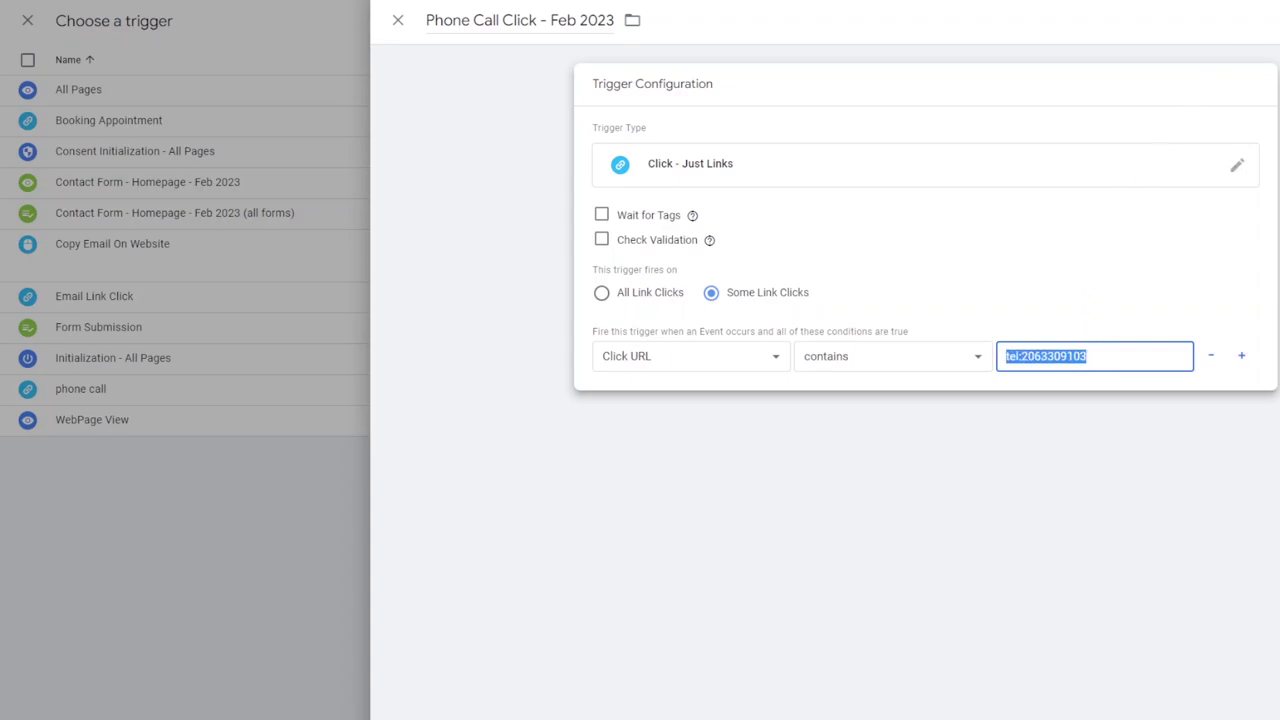
Save the tel: link trigger and select the Phone Call Click - Feb 2023 tag in the Tags list
{"action": "key", "text": "ctrl+s"}
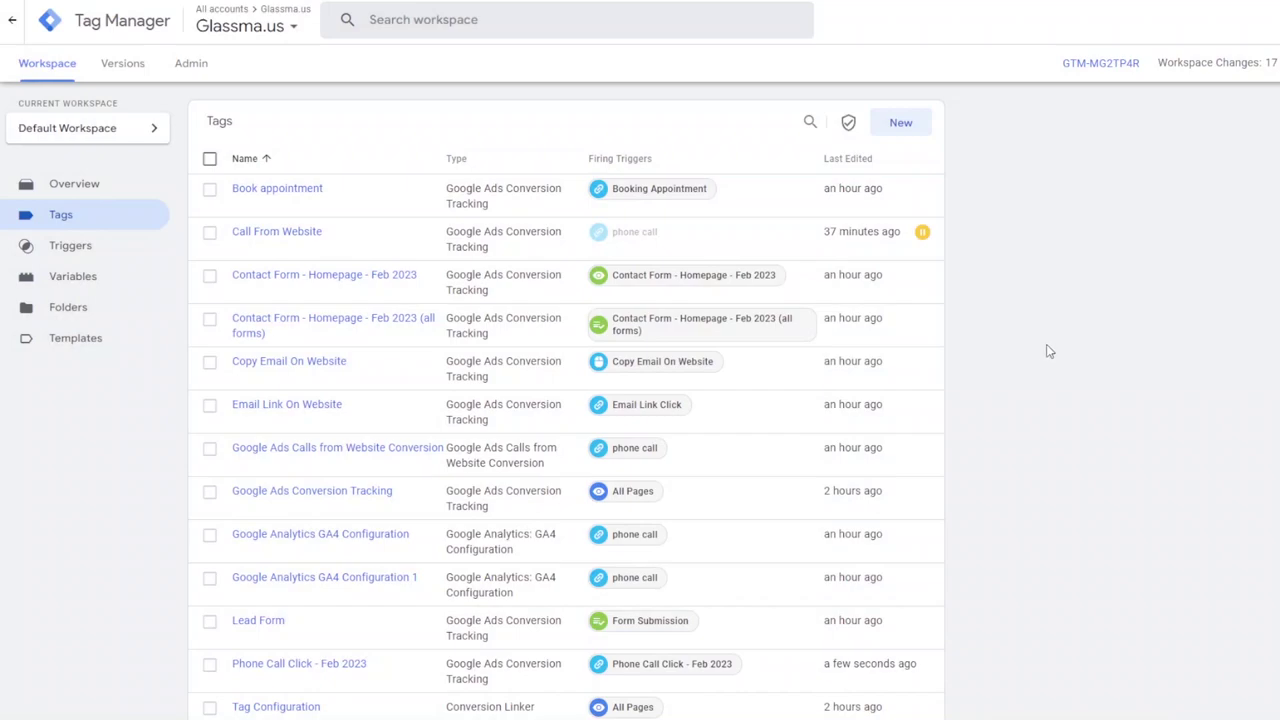
{"action": "scroll", "coordinate": [393, 535], "scroll_direction": "down", "scroll_amount": 1}
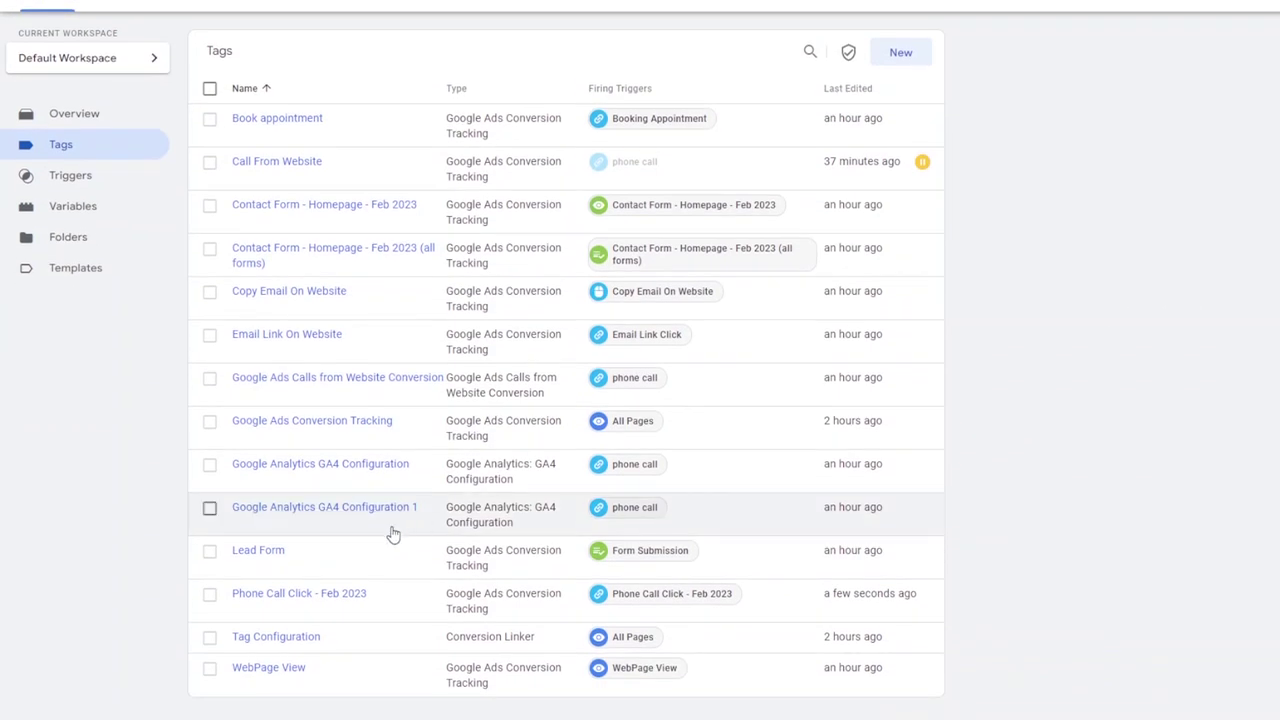
{"action": "left_click", "coordinate": [209, 595]}
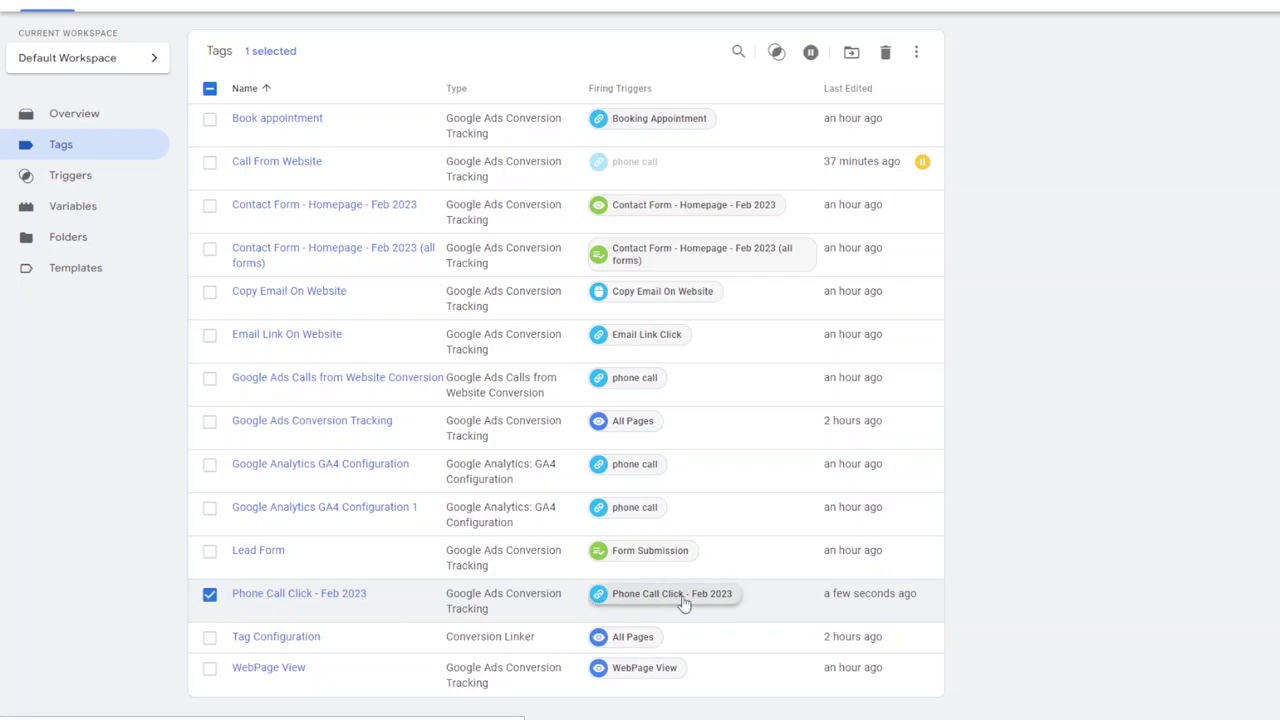
{"action": "scroll", "coordinate": [1022, 570], "scroll_direction": "up", "scroll_amount": 2}
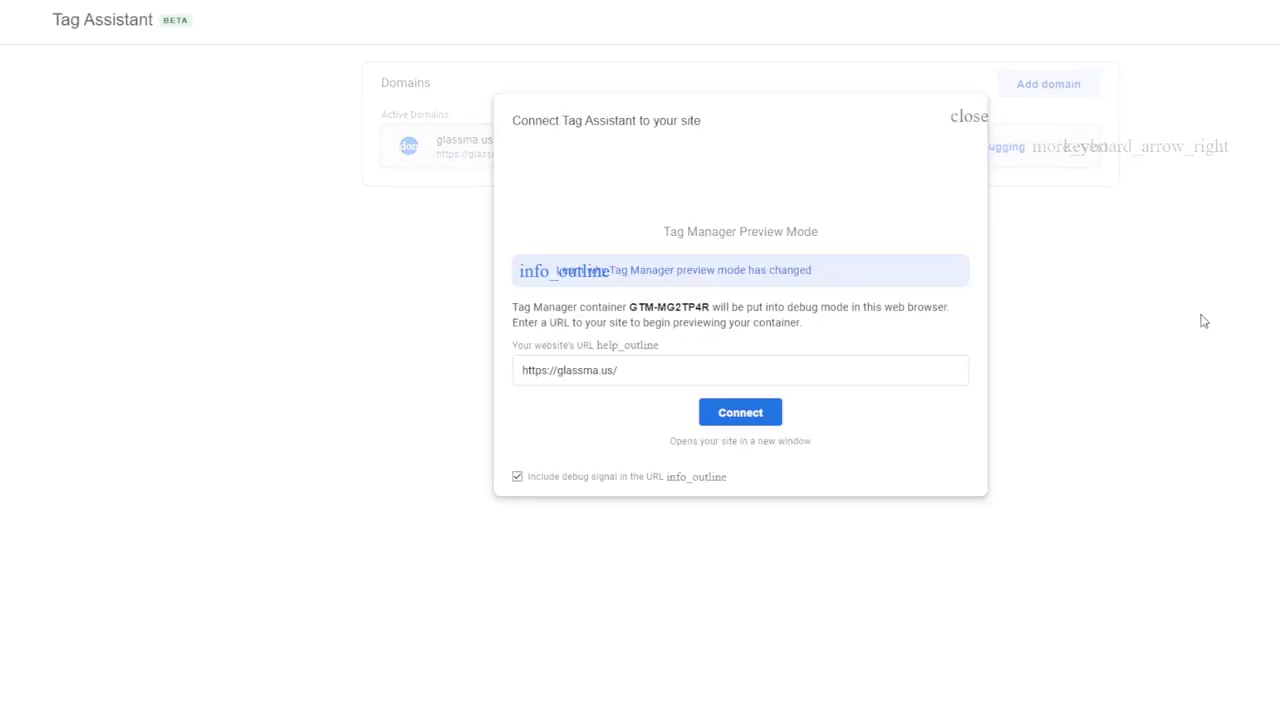
{"action": "left_click", "coordinate": [659, 369]}
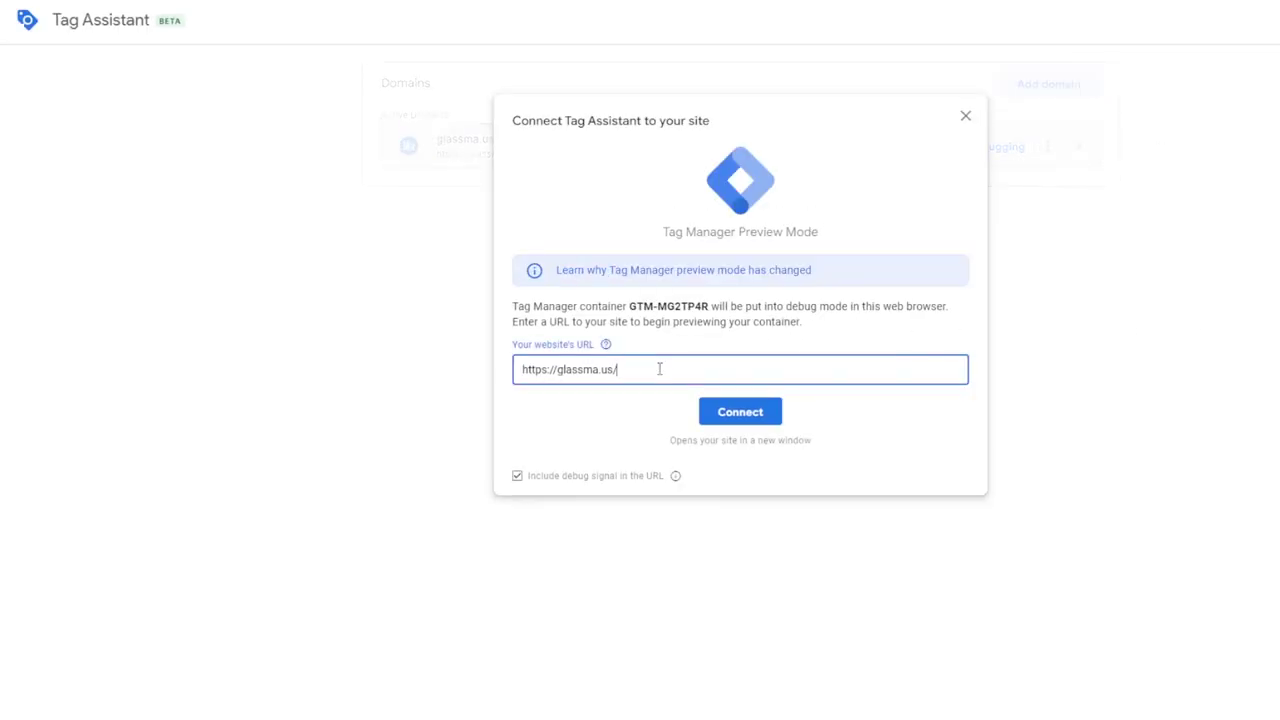
{"action": "left_click", "coordinate": [740, 412]}
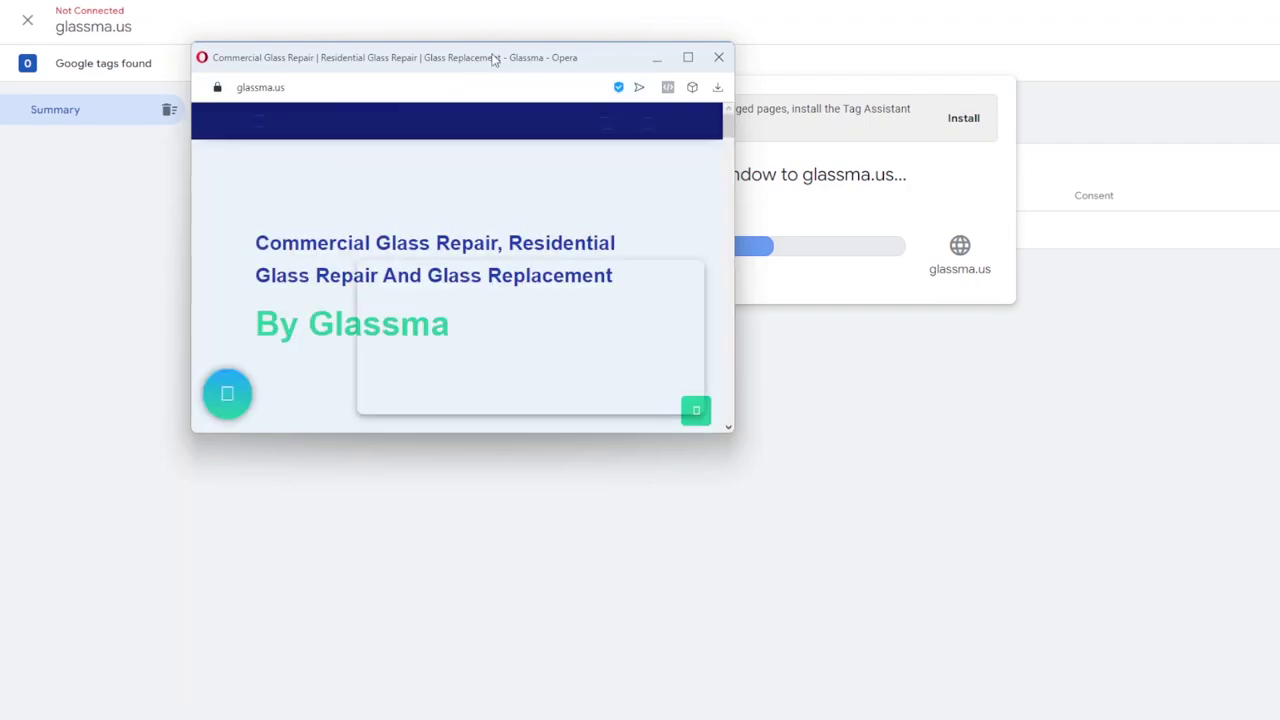
{"action": "left_click_drag", "start_coordinate": [491, 57], "coordinate": [1235, 205]}
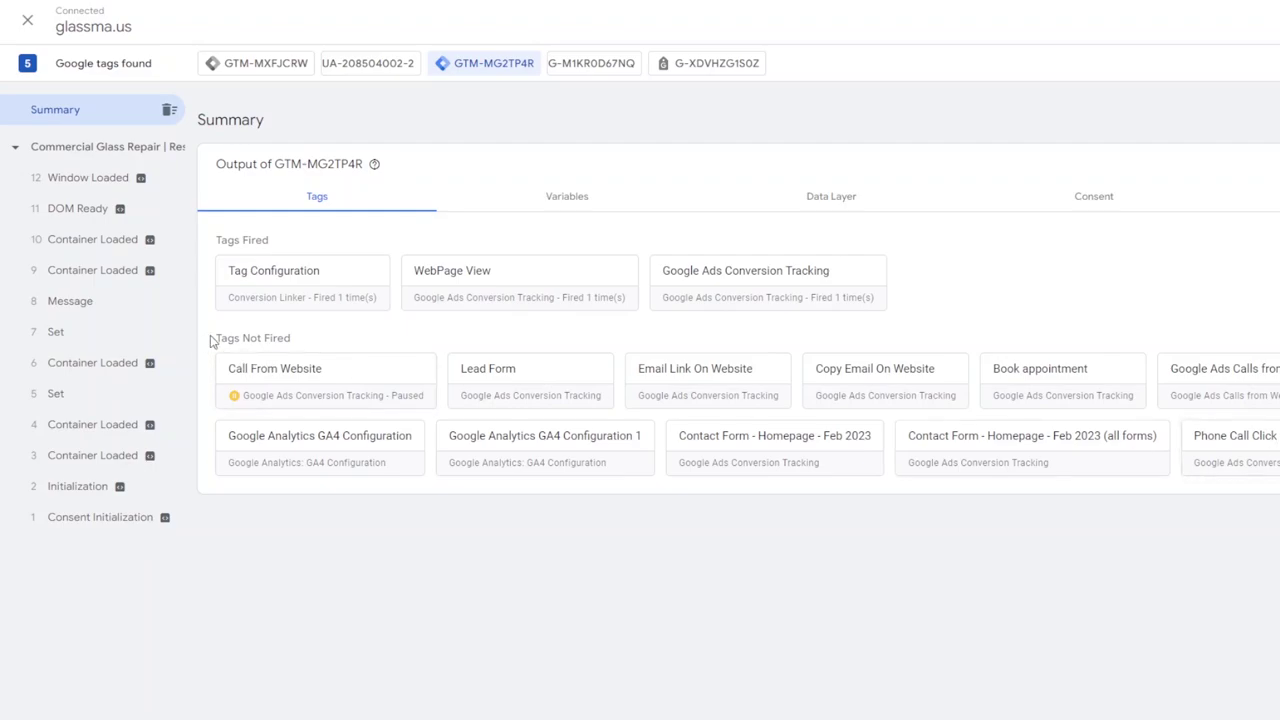
Enlarge the glassma.us preview window and click its phone link to fire the Phone Call Click tag
{"action": "left_click_drag", "start_coordinate": [209, 340], "coordinate": [313, 346]}
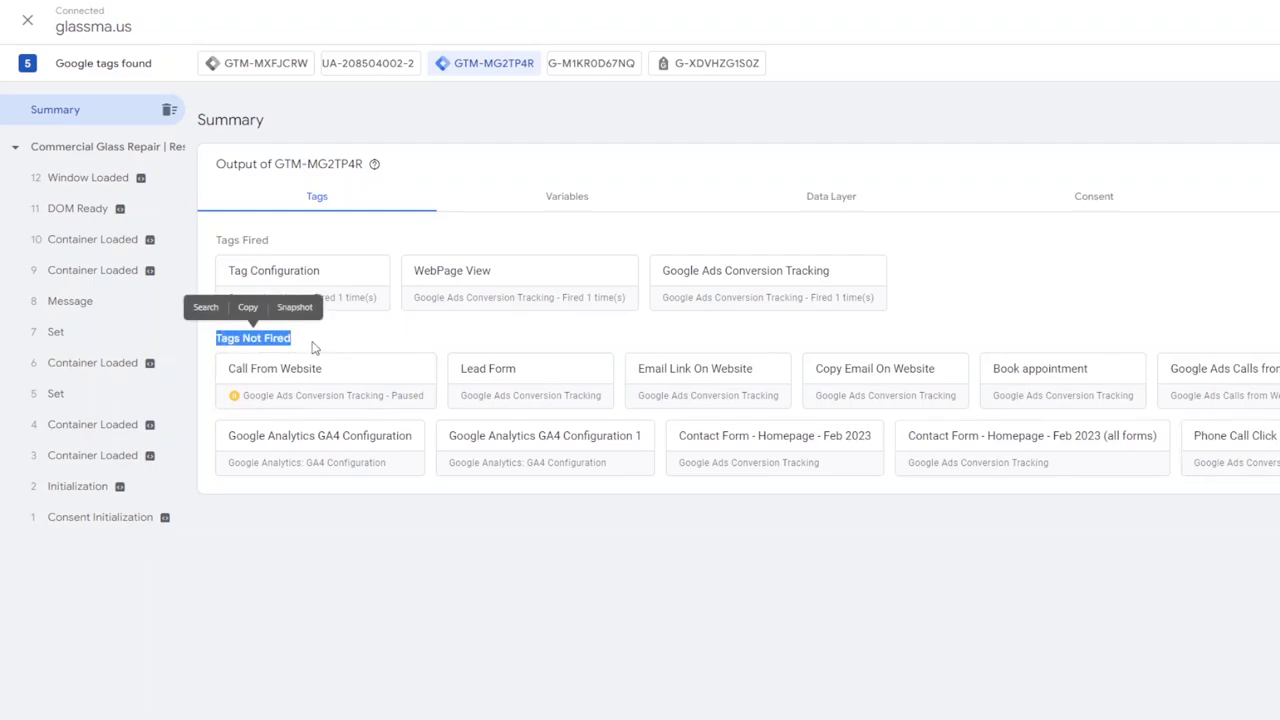
{"action": "left_click", "coordinate": [432, 526]}
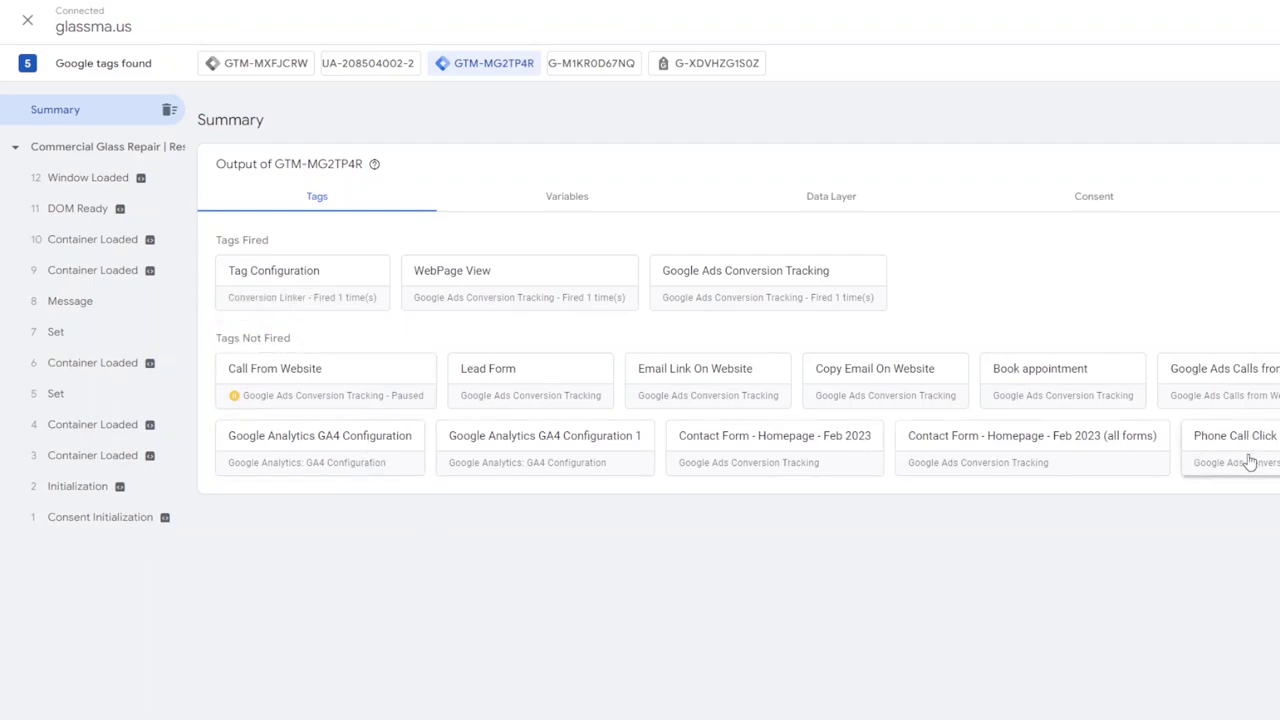
{"action": "left_click", "coordinate": [1005, 697]}
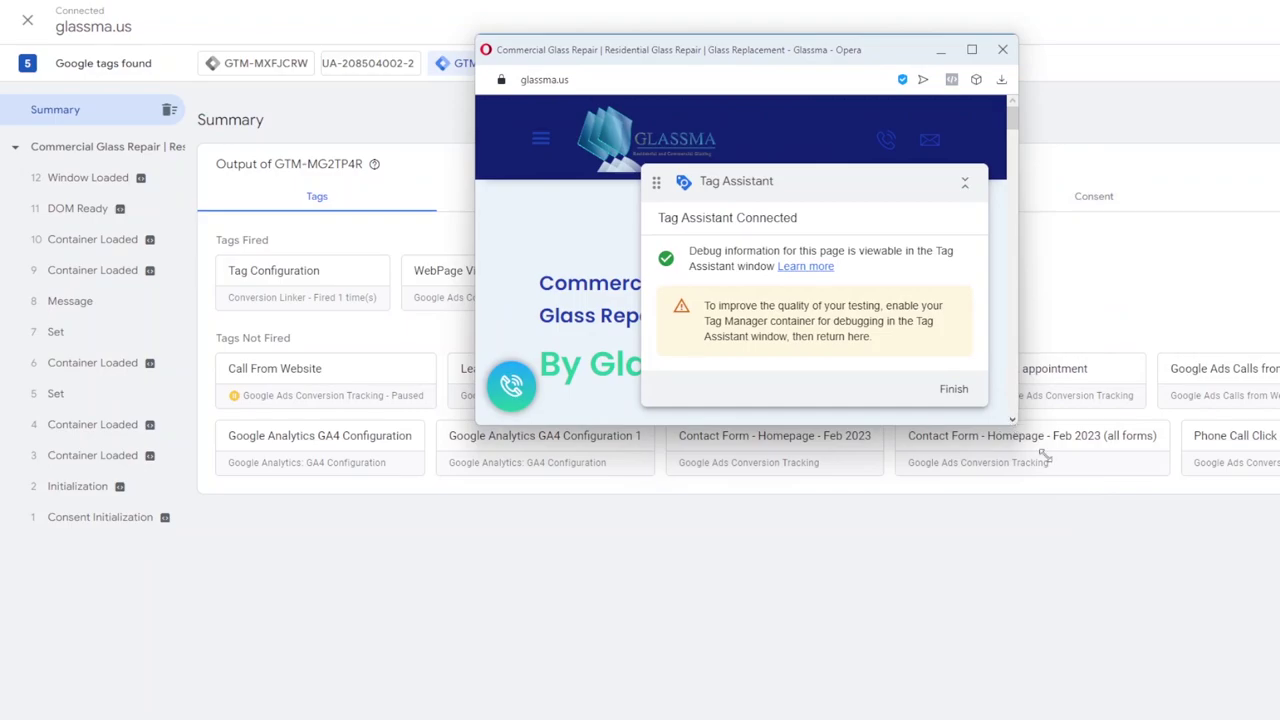
{"action": "left_click_drag", "start_coordinate": [1014, 424], "coordinate": [1279, 668]}
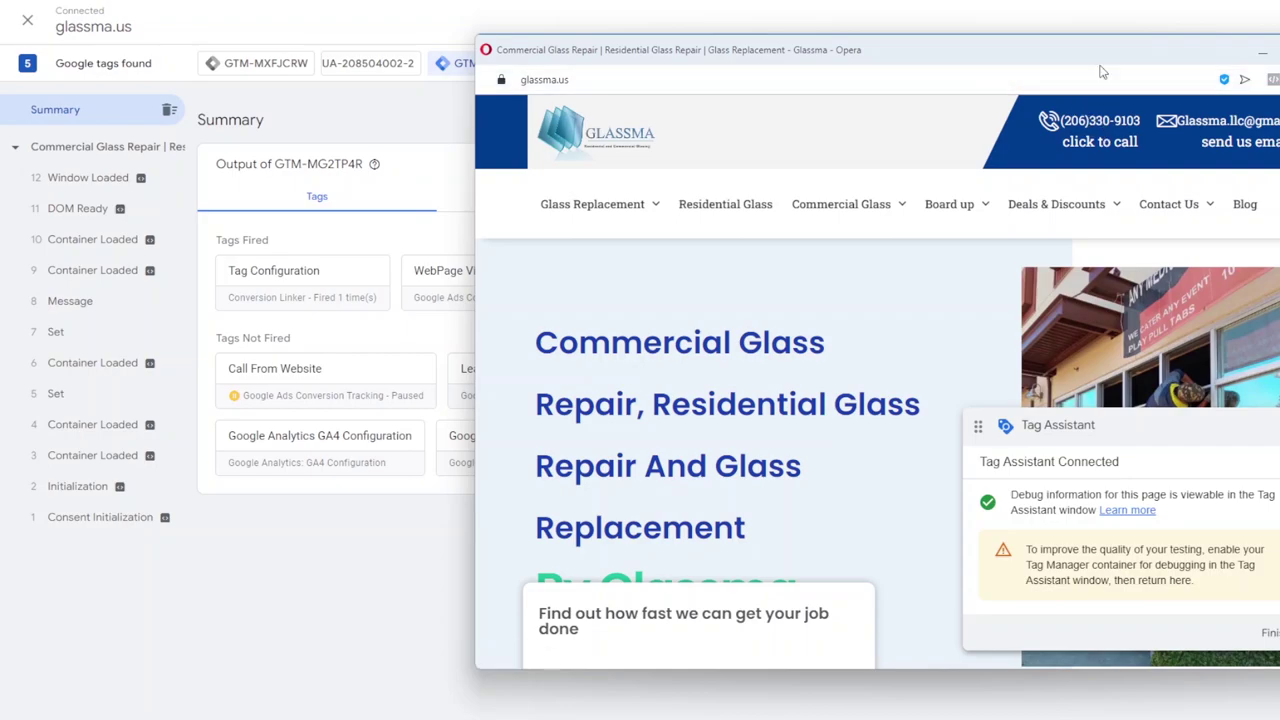
{"action": "left_click", "coordinate": [1110, 122]}
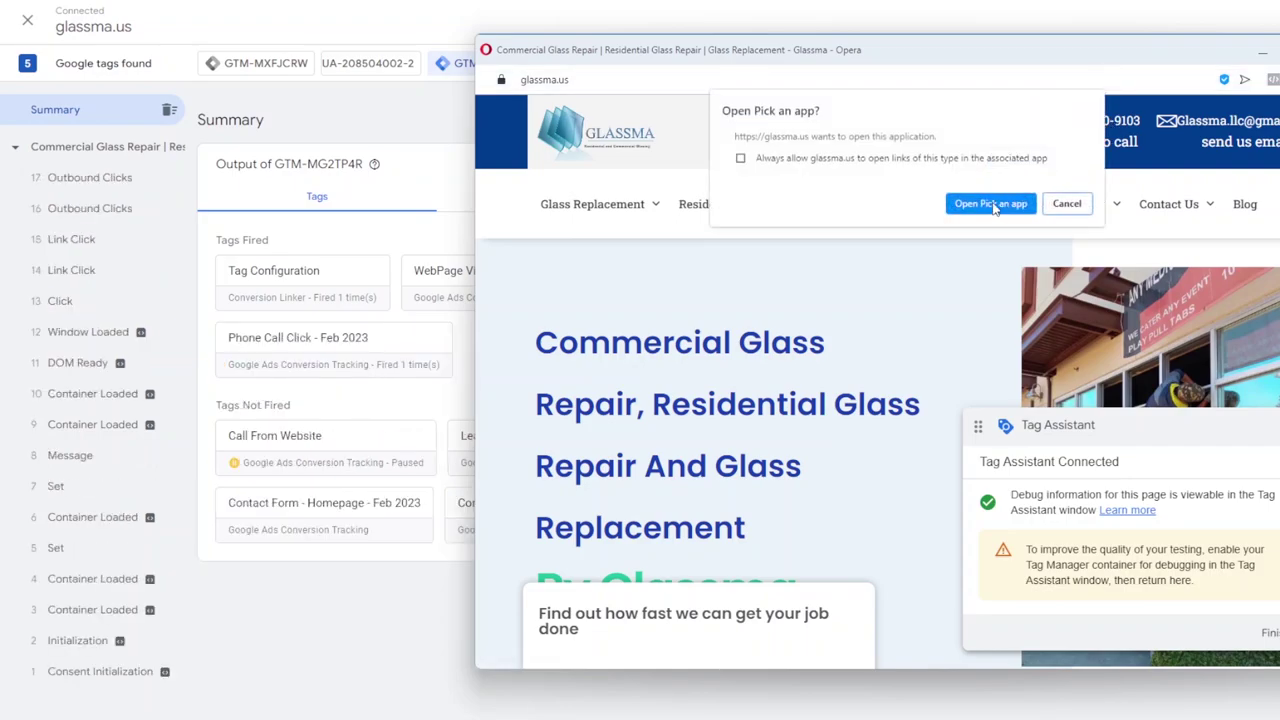
{"action": "left_click", "coordinate": [345, 644]}
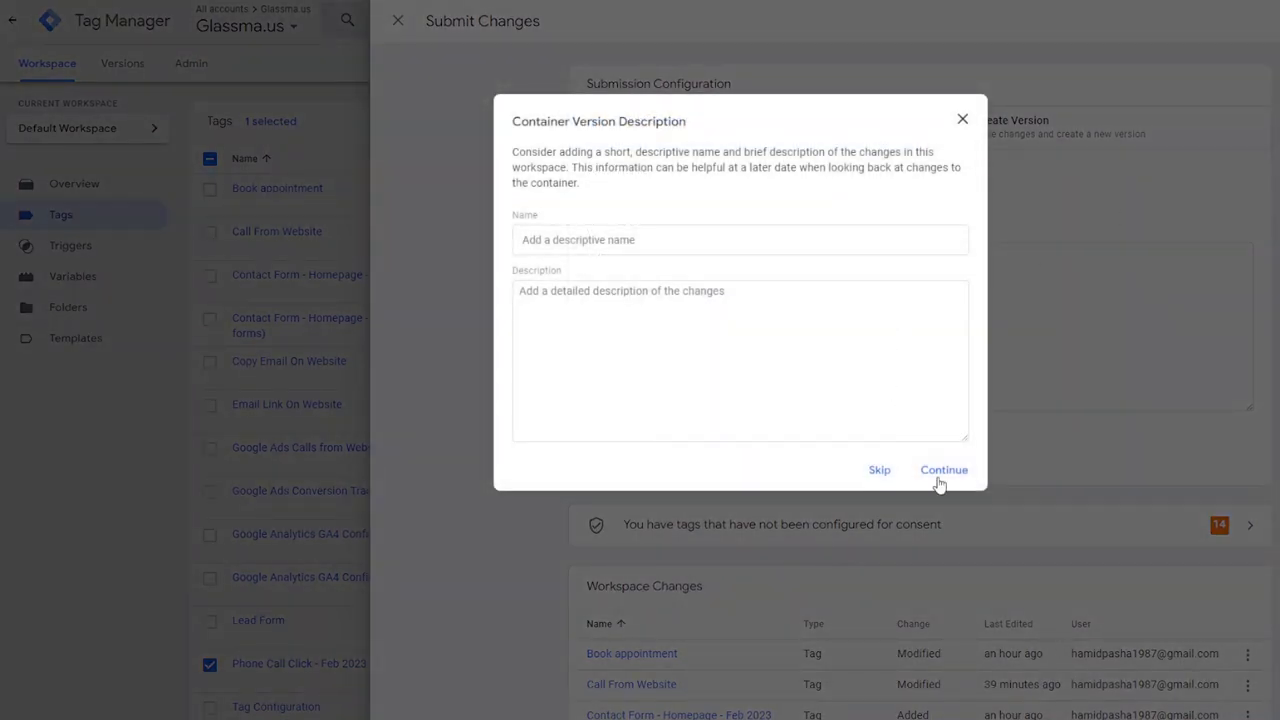
Continue publishing Version 8 without a version description
{"action": "left_click", "coordinate": [942, 476]}
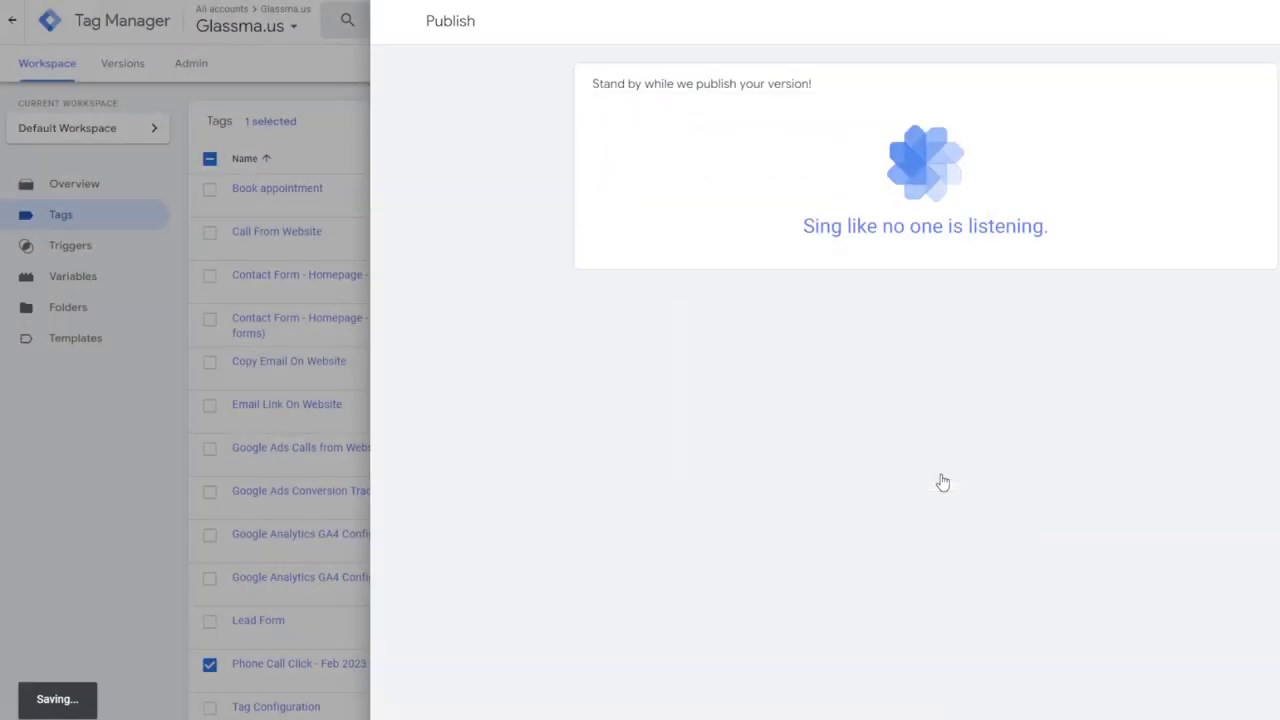